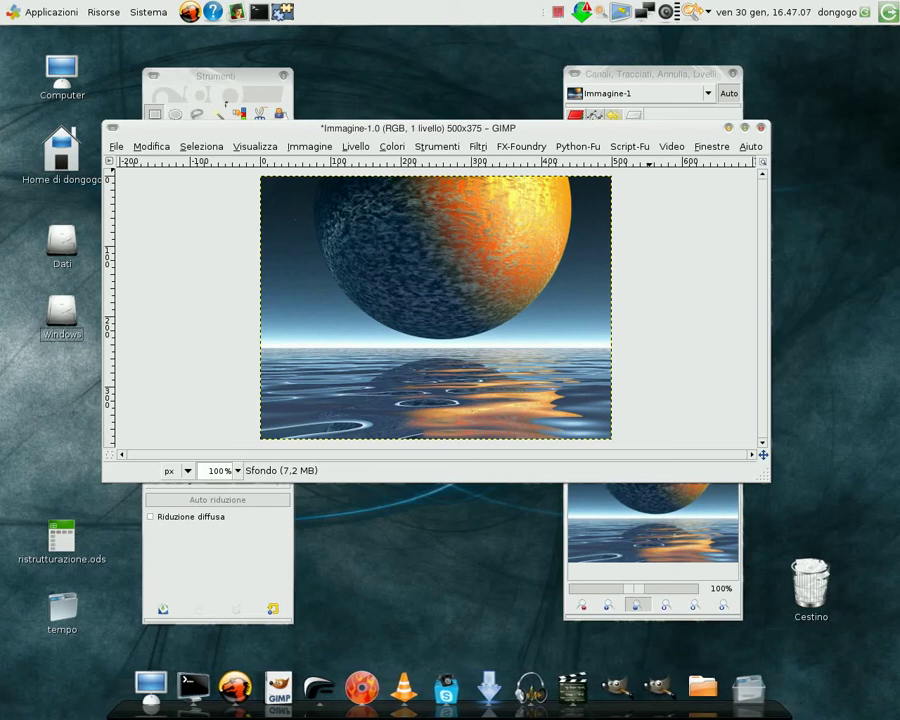
Step: Draw a rectangular selection over the water strip below the horizon in the 500x375 moon image
click(195, 78)
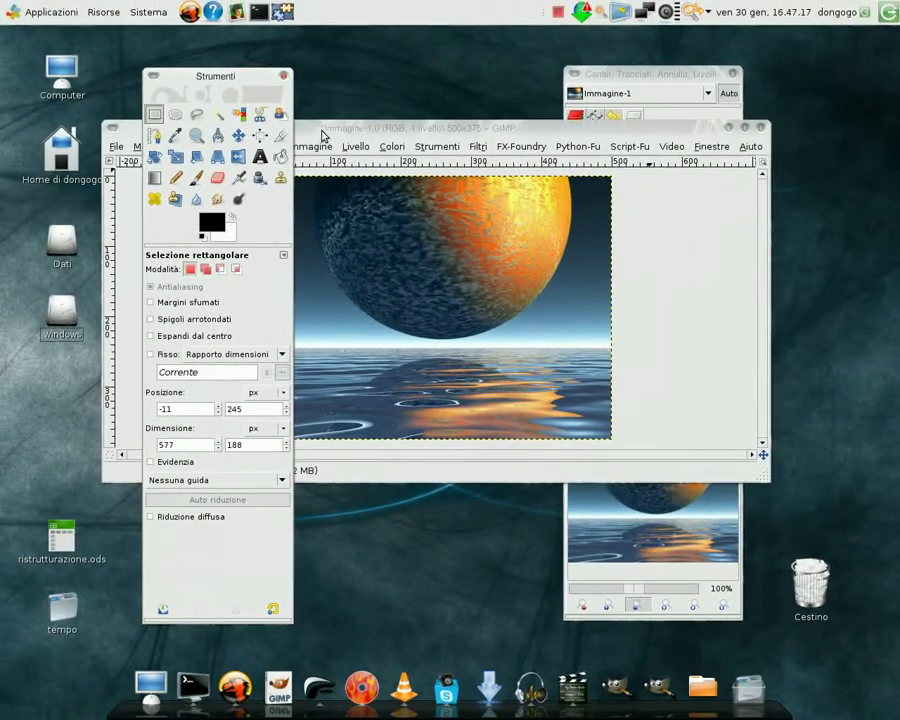
click(323, 134)
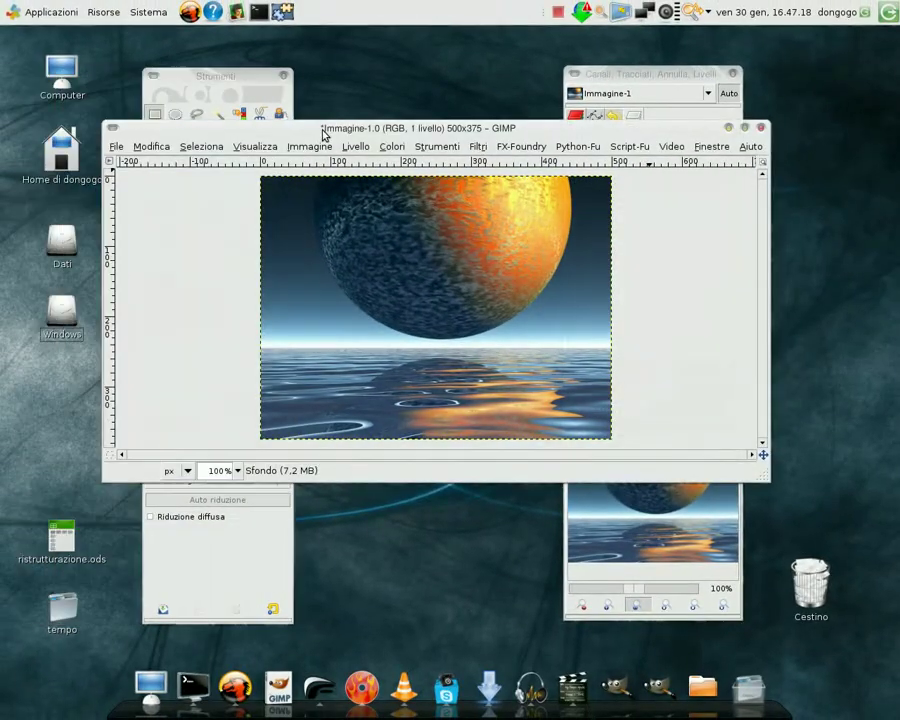
drag(252, 348, 262, 393)
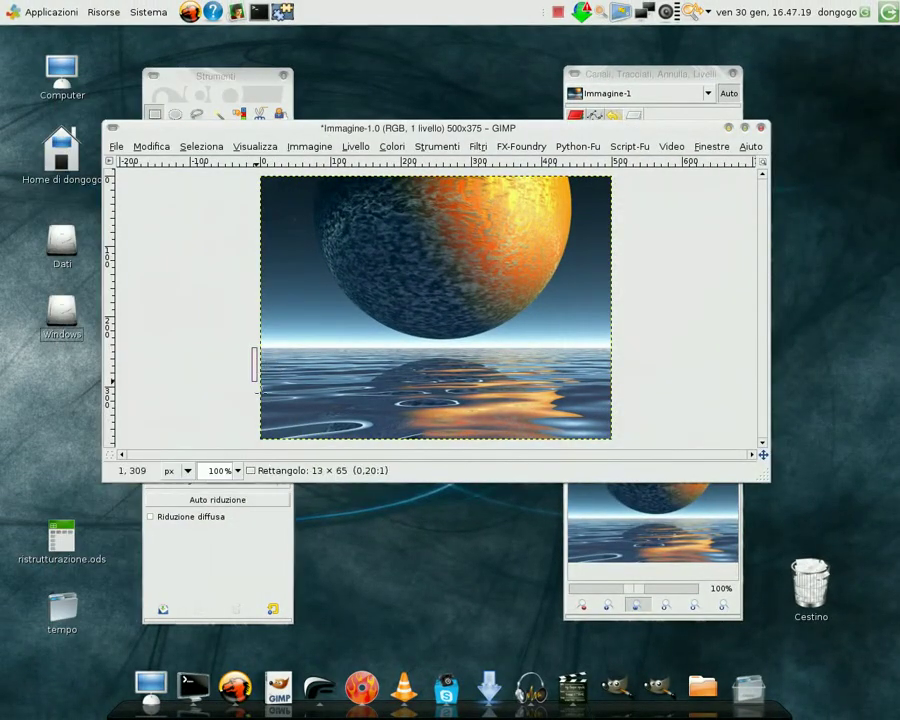
drag(627, 477, 627, 477)
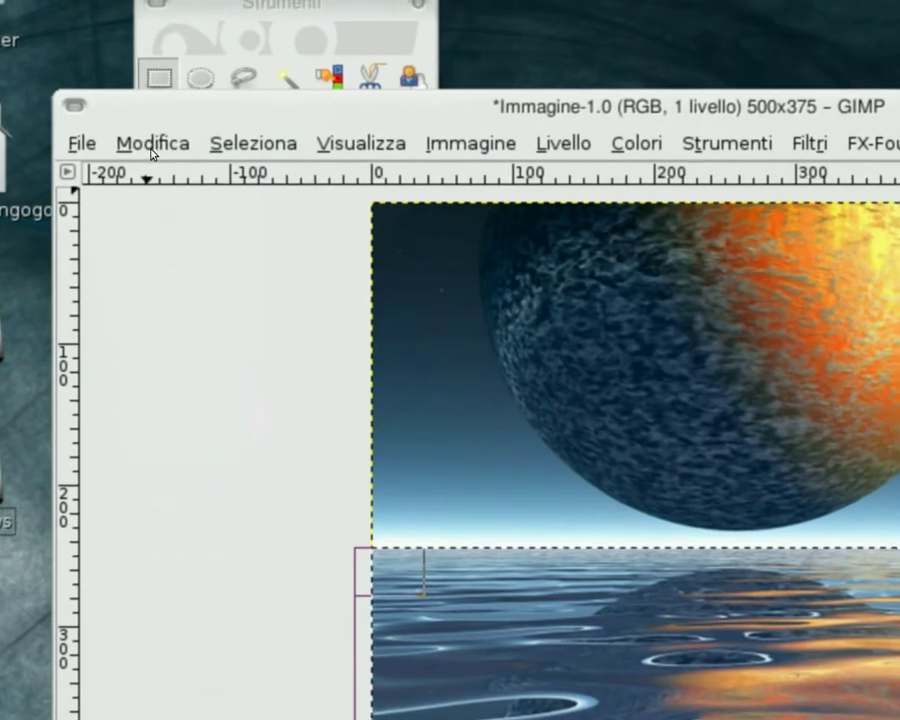
Step: Copy the sea selection with Modifica > Copia and paste it back with Modifica > Incolla
click(153, 140)
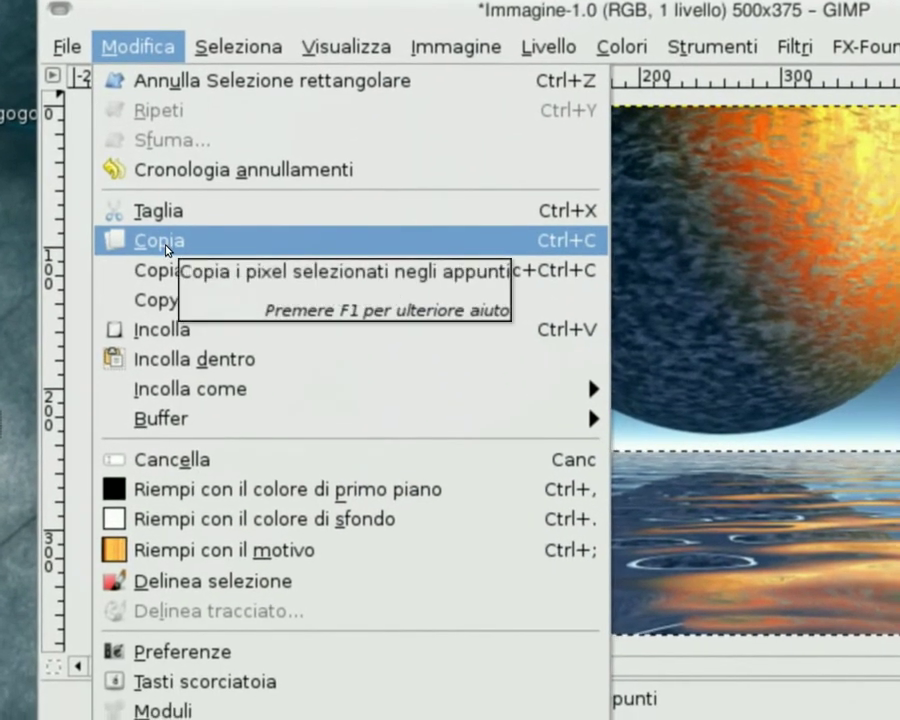
click(167, 250)
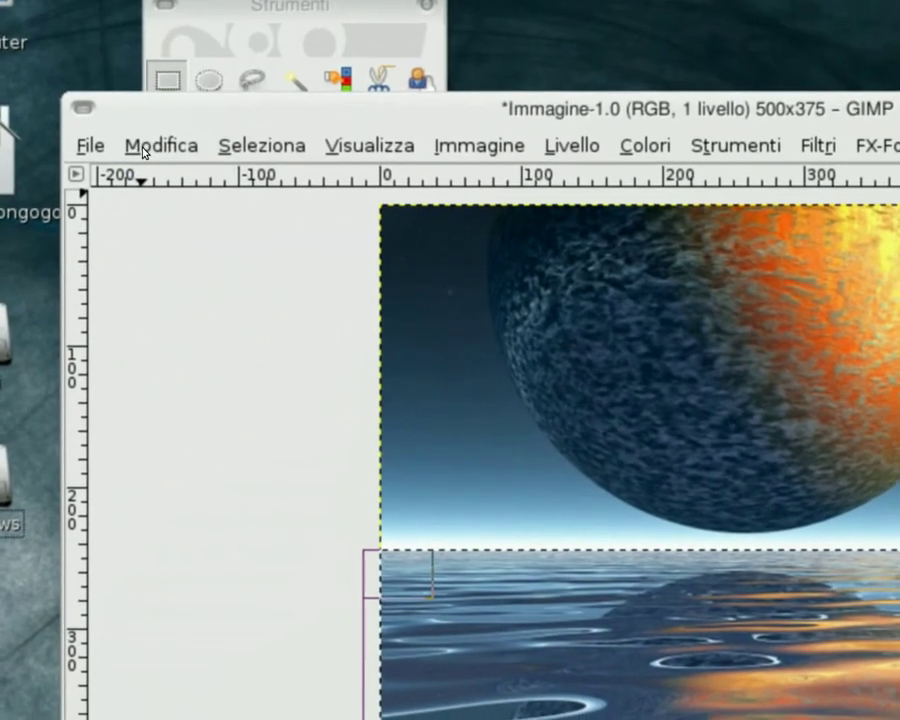
click(147, 150)
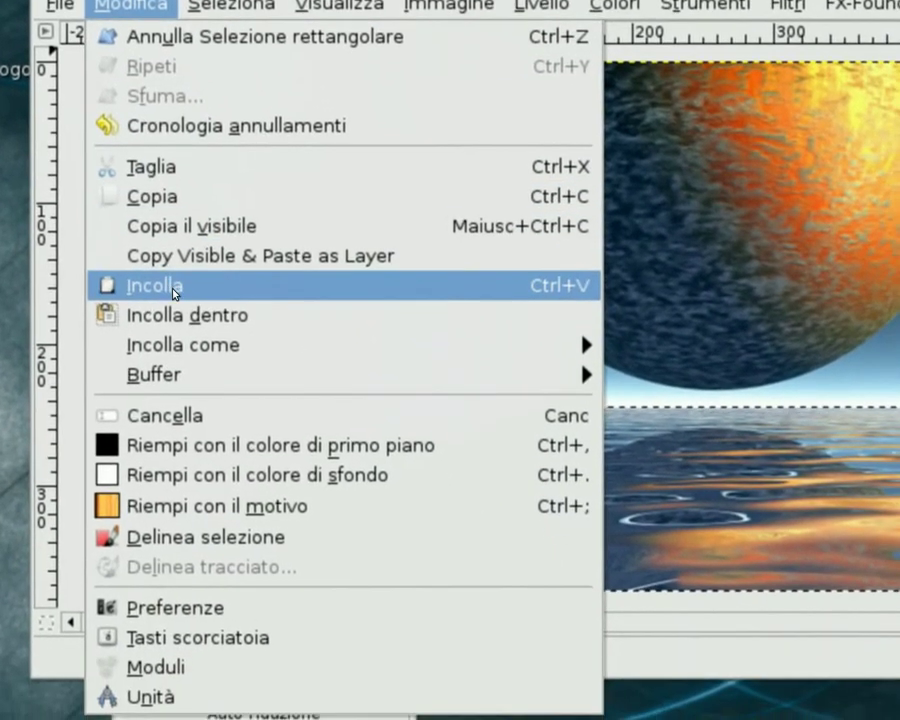
click(177, 287)
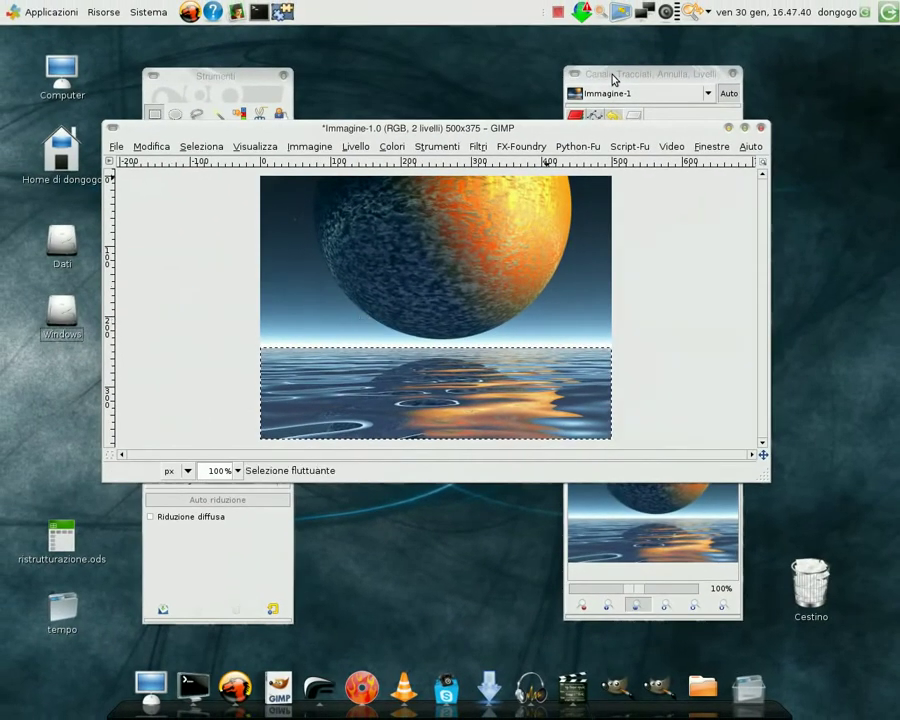
Step: Convert the floating selection into a new layer, 'Livello incollato', above Sfondo
click(612, 76)
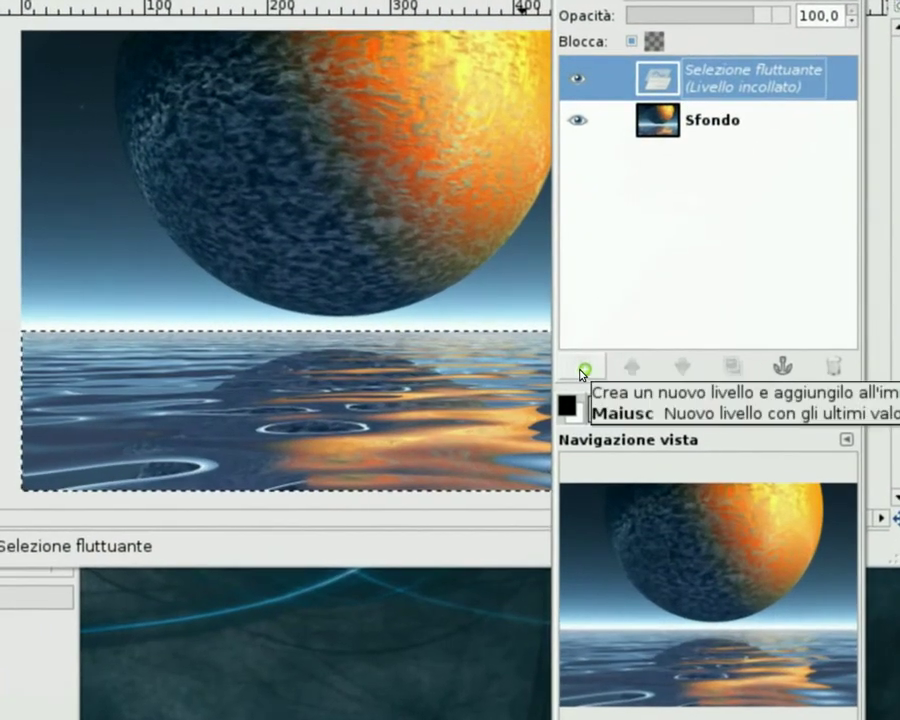
click(583, 369)
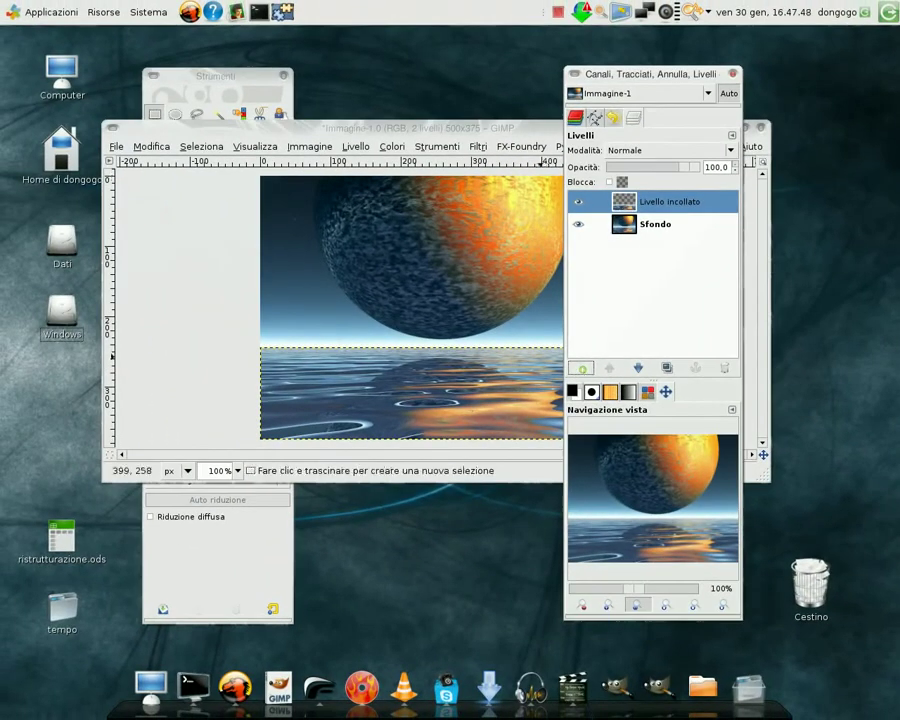
click(395, 131)
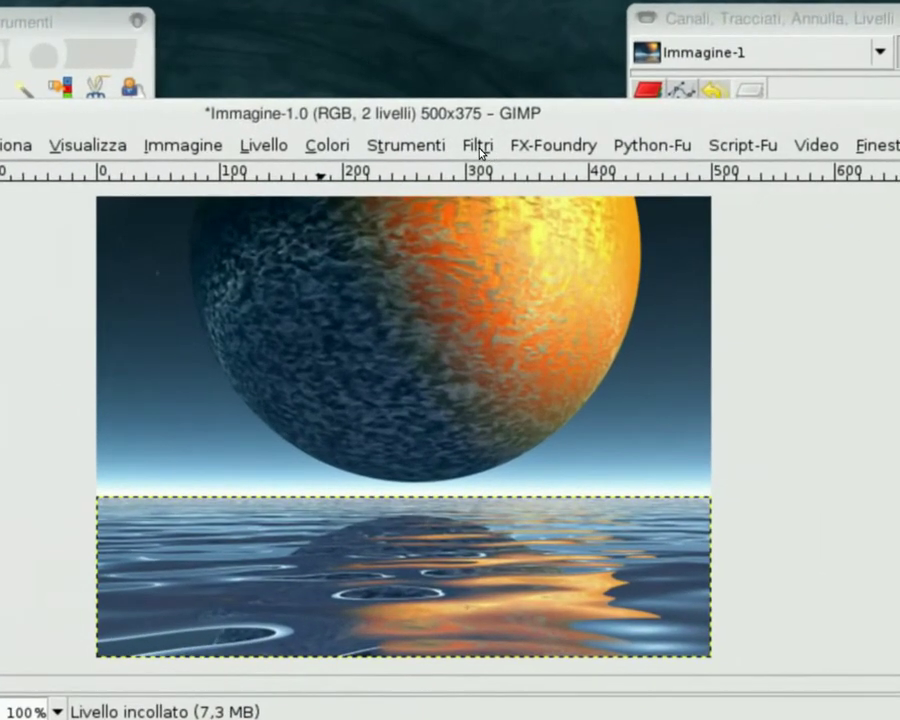
Step: Open the Sea filter under Filtri > Generici > MathMap > Distorts
click(484, 150)
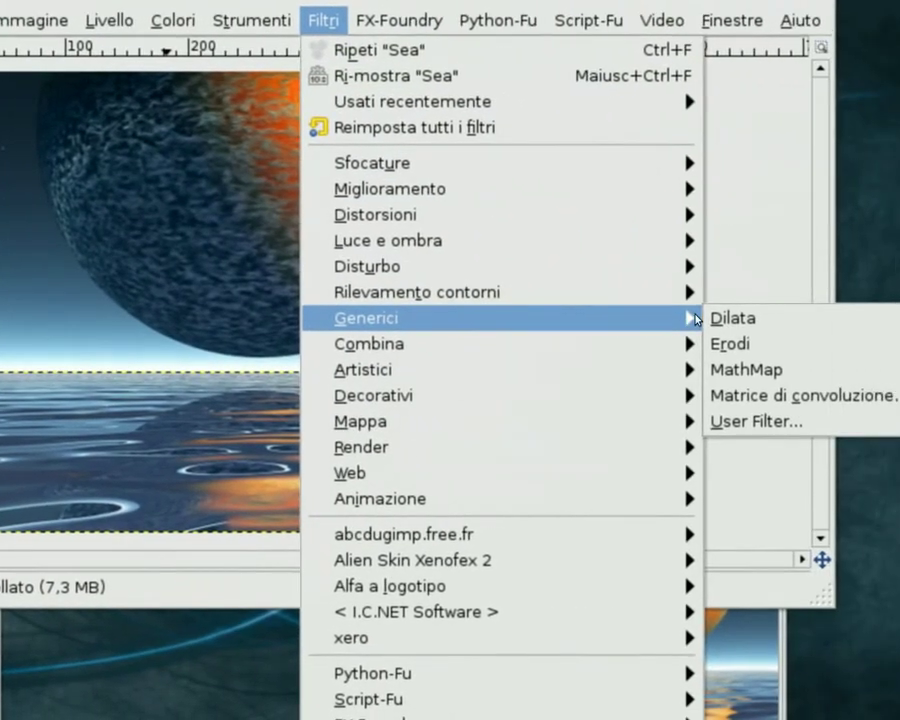
mouse_move(860, 157)
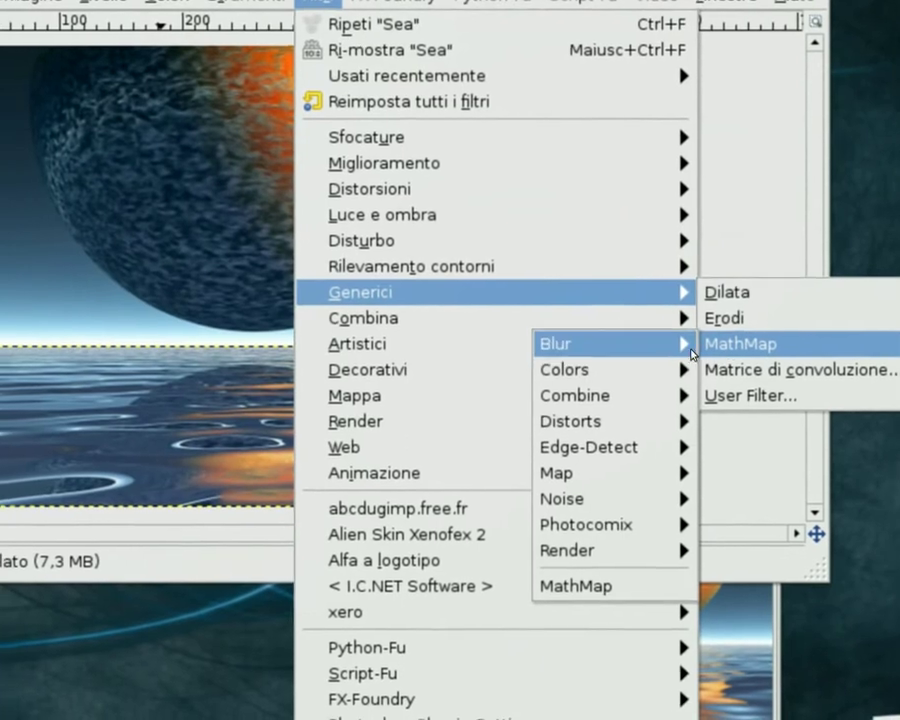
mouse_move(727, 234)
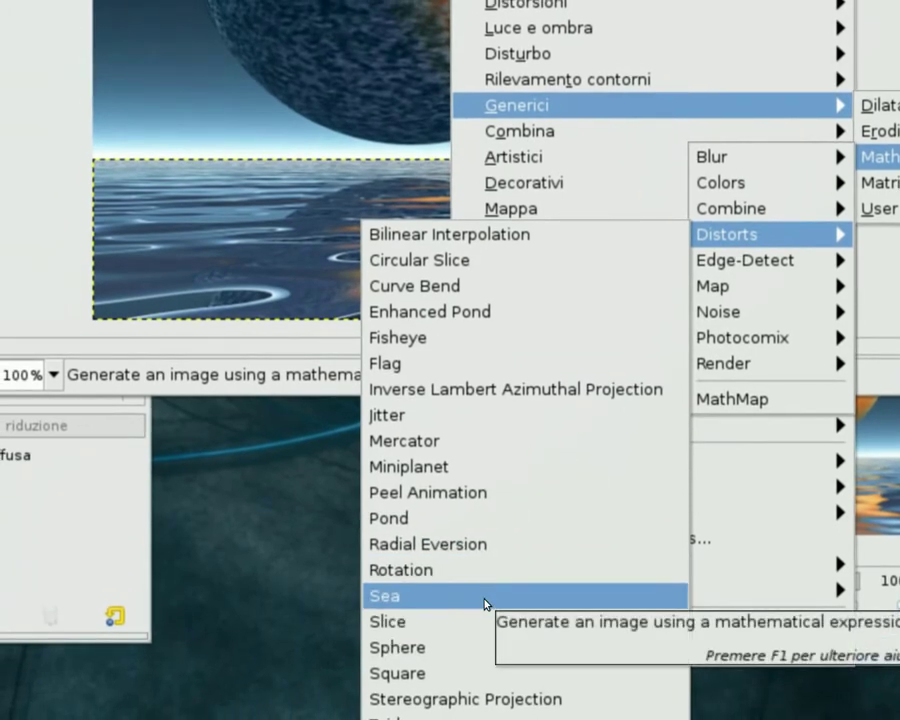
click(484, 596)
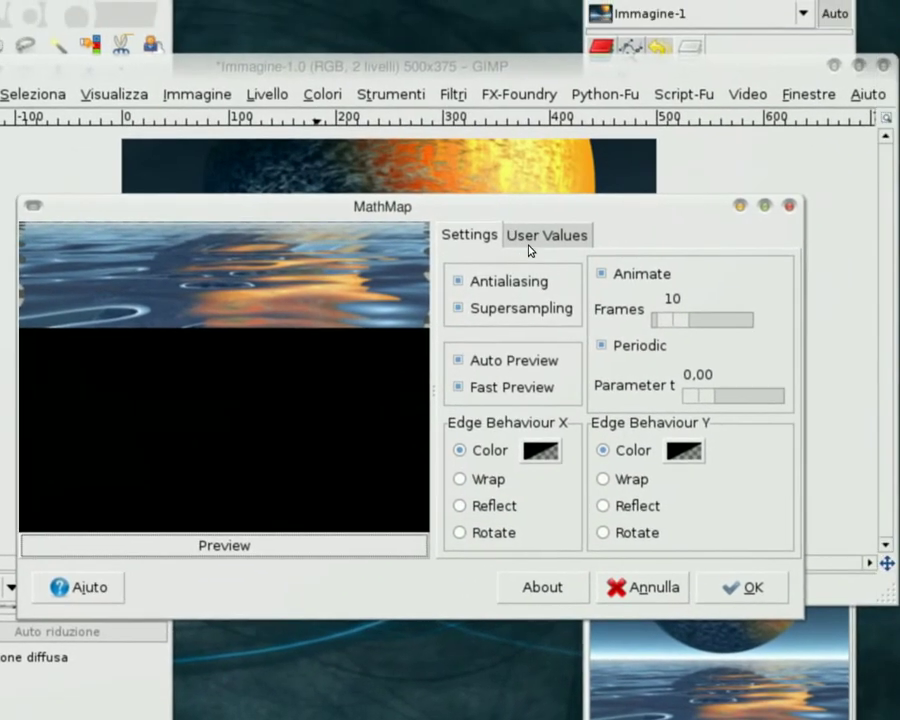
Step: Set Sea's amp1 to about 0,062, enable Animate with 10 frames, and render the filter
click(535, 243)
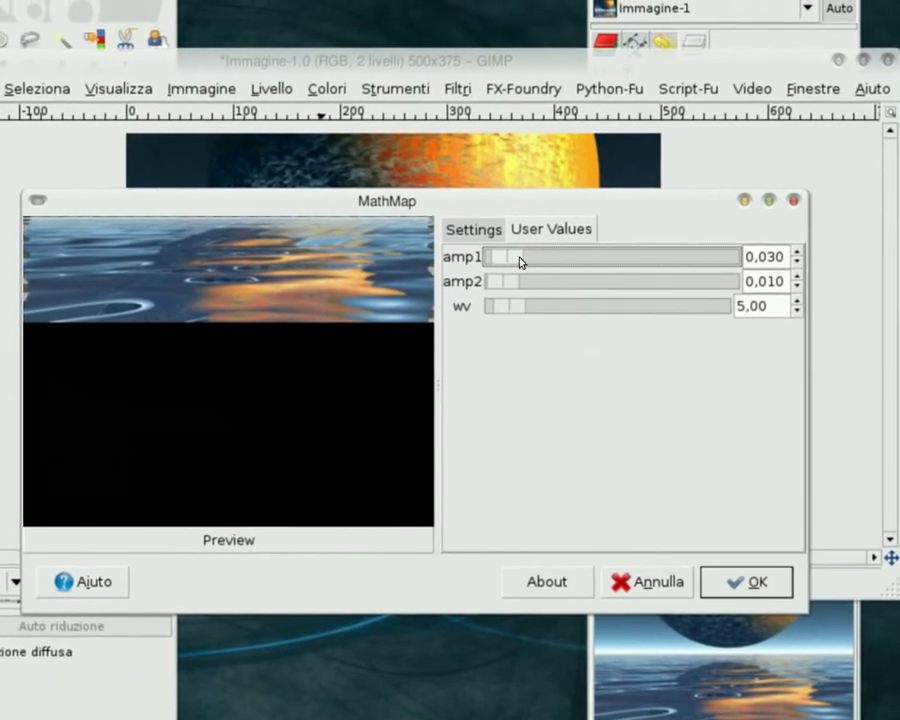
drag(529, 240, 518, 260)
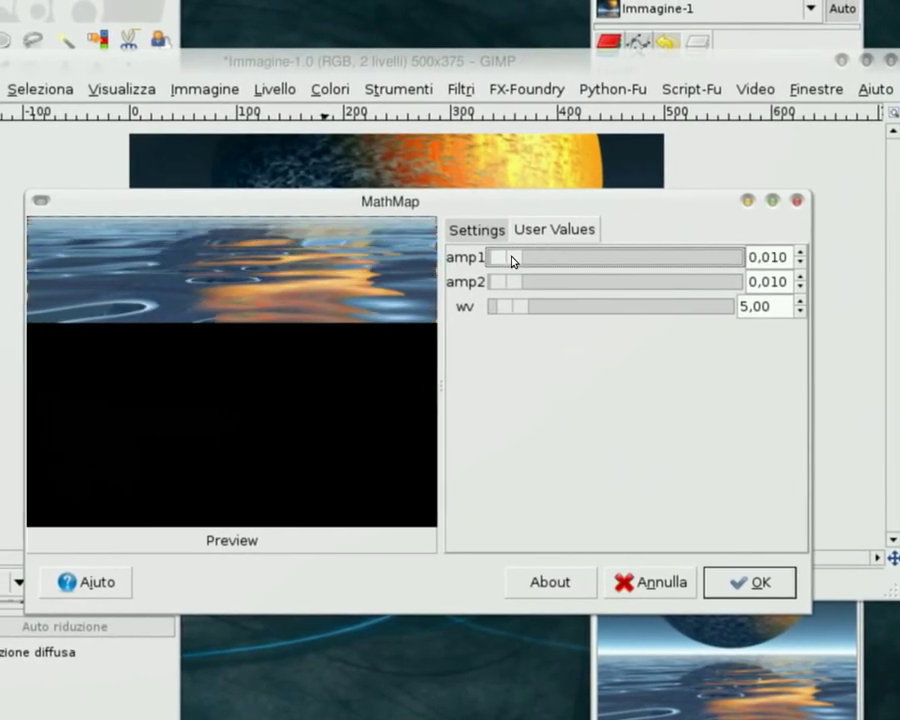
drag(518, 260, 508, 297)
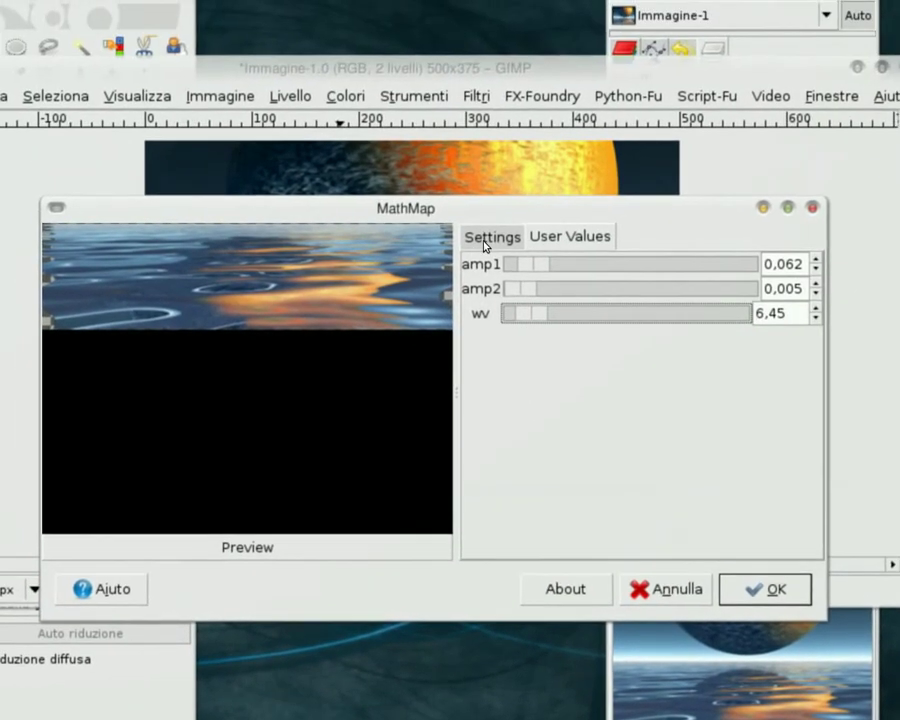
click(468, 164)
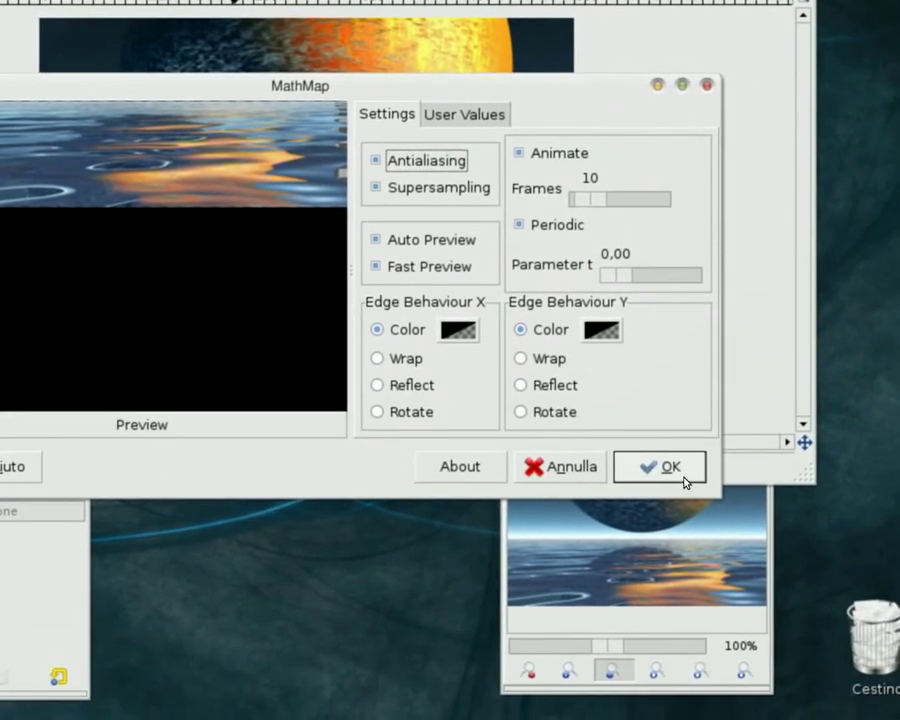
click(716, 574)
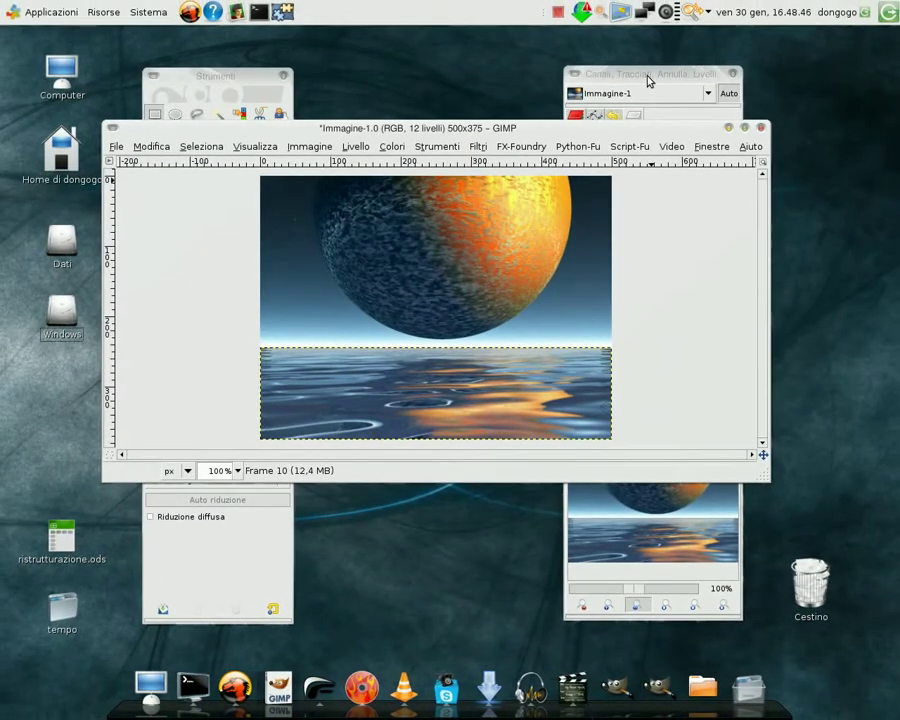
Step: Shift-click Frame 10's eye icon so all other layers are hidden
click(647, 80)
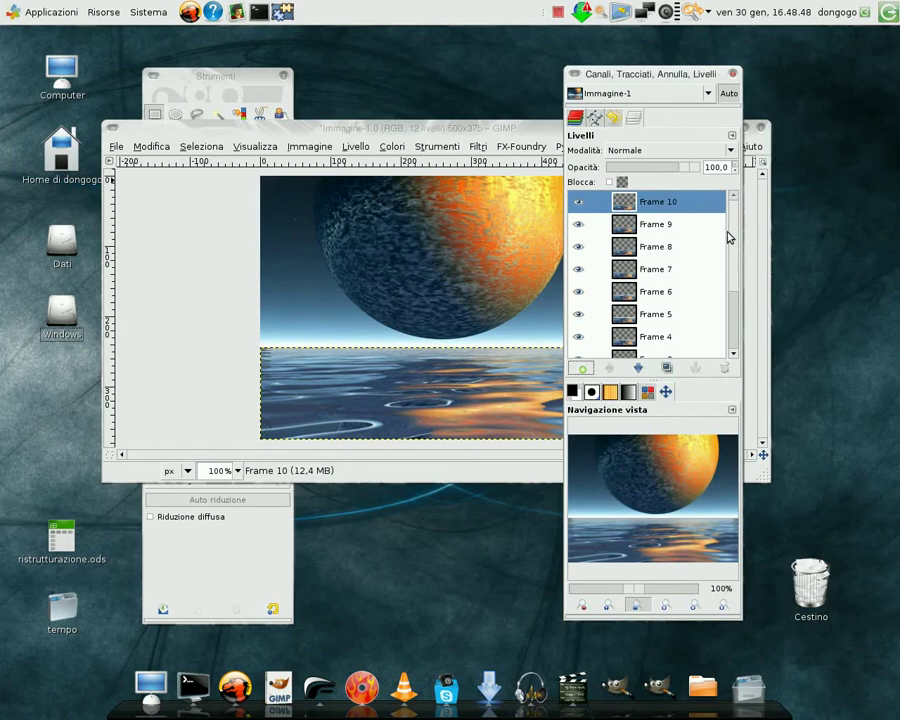
mouse_move(733, 232)
mouse_down()
mouse_move(733, 325)
mouse_move(735, 220)
mouse_up()
shift+click(577, 203)
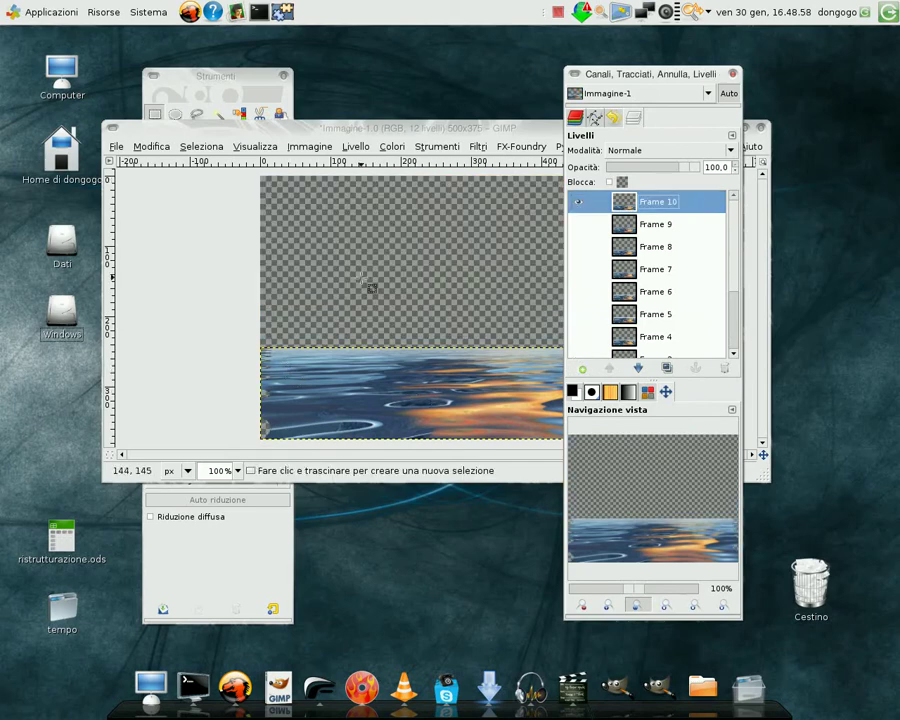
click(349, 133)
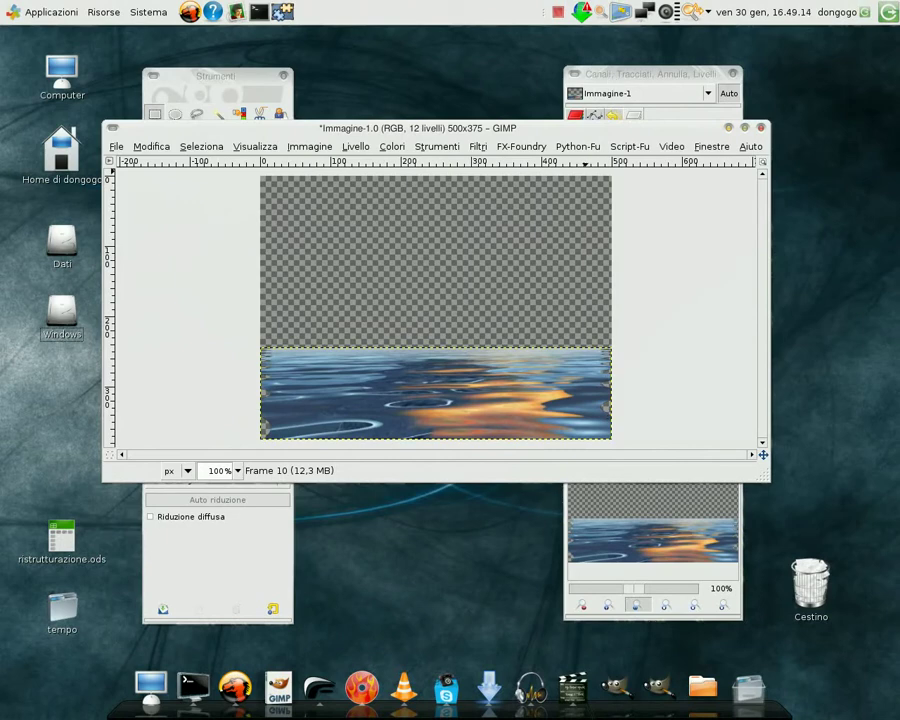
Step: Crop the canvas from 500x375 to 458x373, cutting off the distorted side edges
click(238, 81)
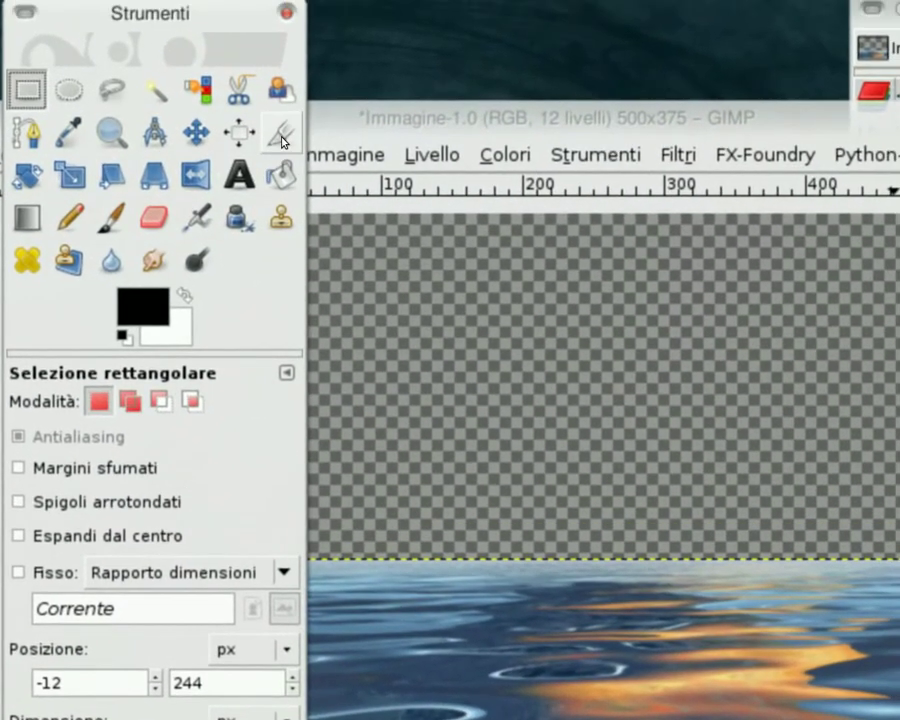
click(296, 110)
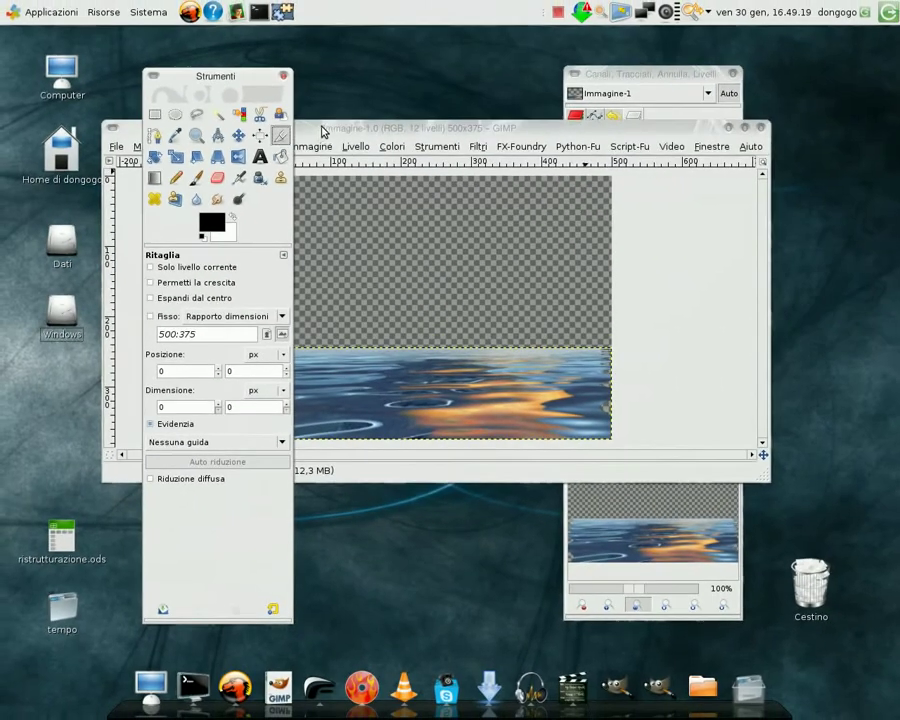
click(321, 132)
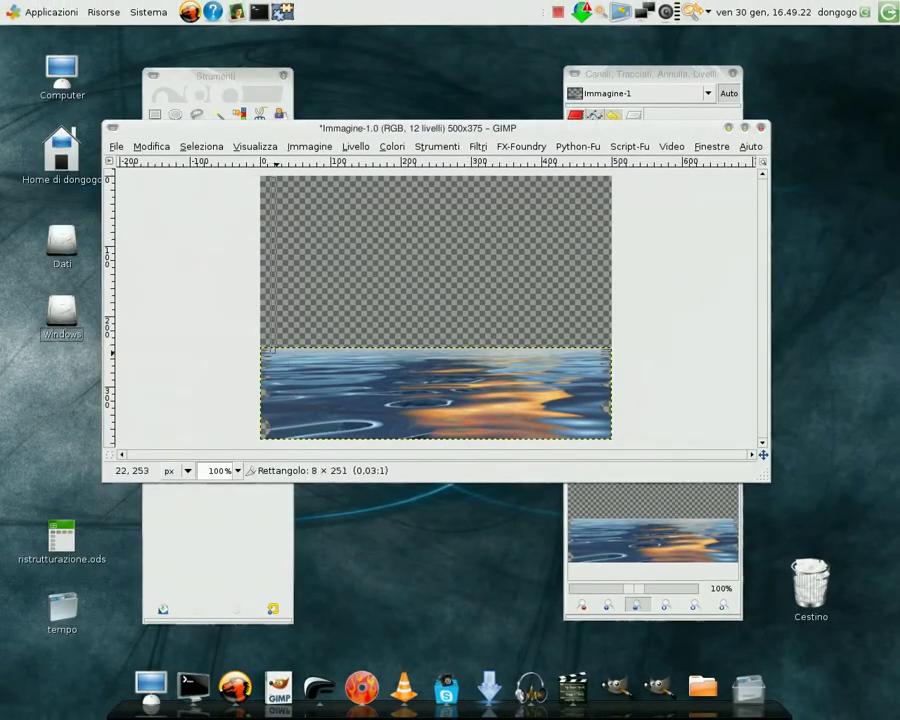
drag(596, 487, 596, 486)
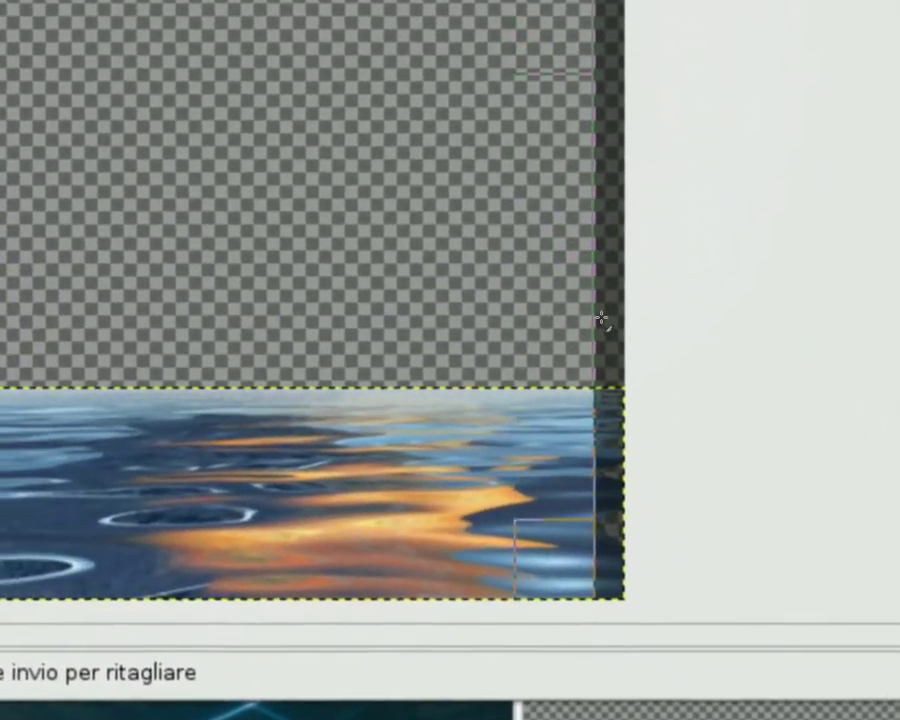
drag(576, 333, 590, 314)
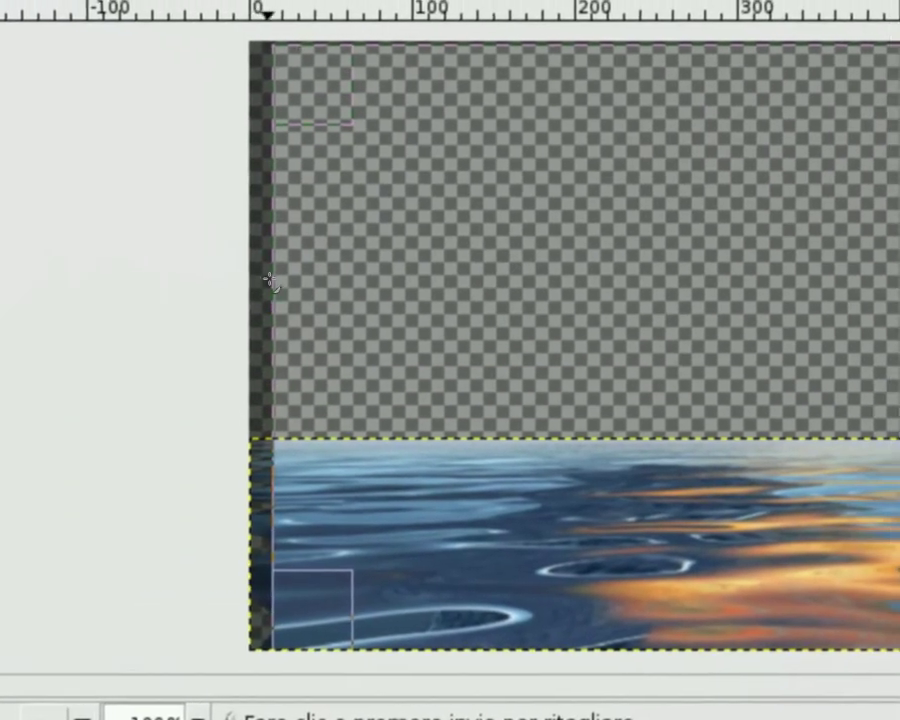
drag(274, 283, 276, 284)
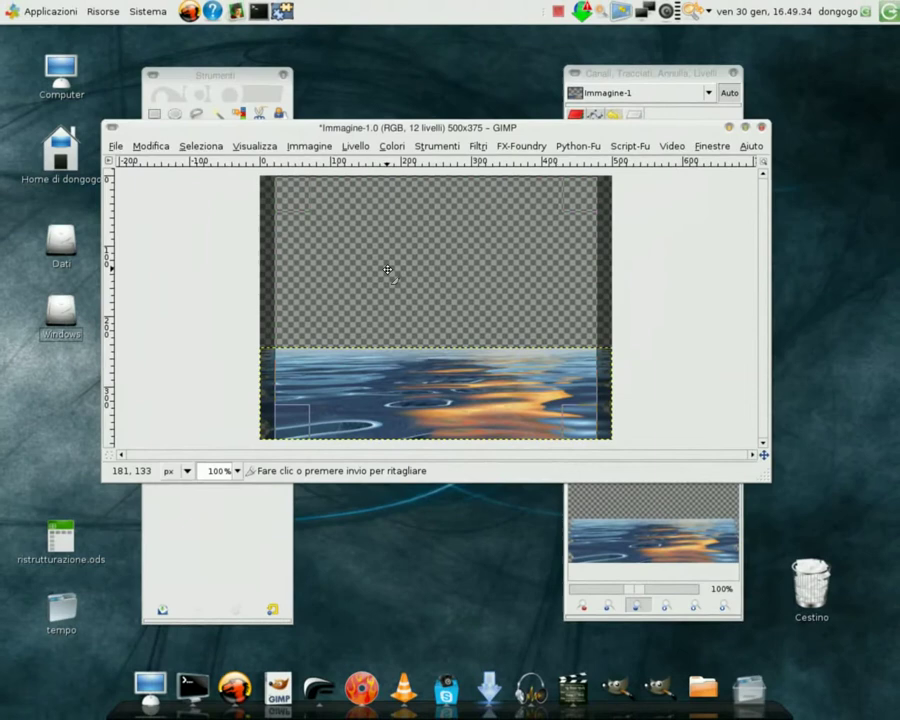
click(423, 298)
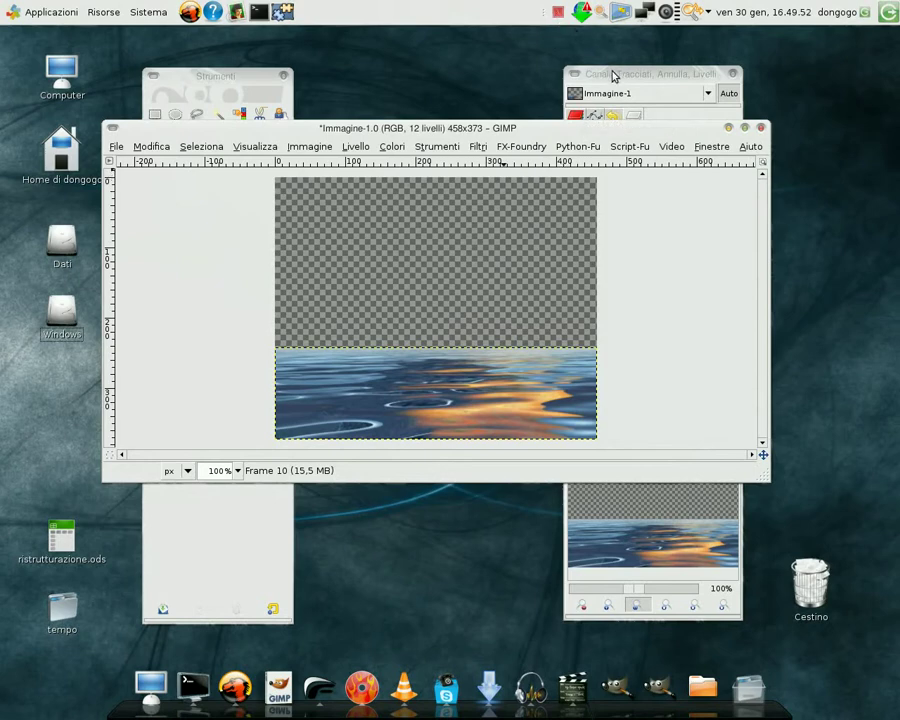
Step: Raise the Layers dock and scroll down to show Frame 5 through Sfondo
click(615, 78)
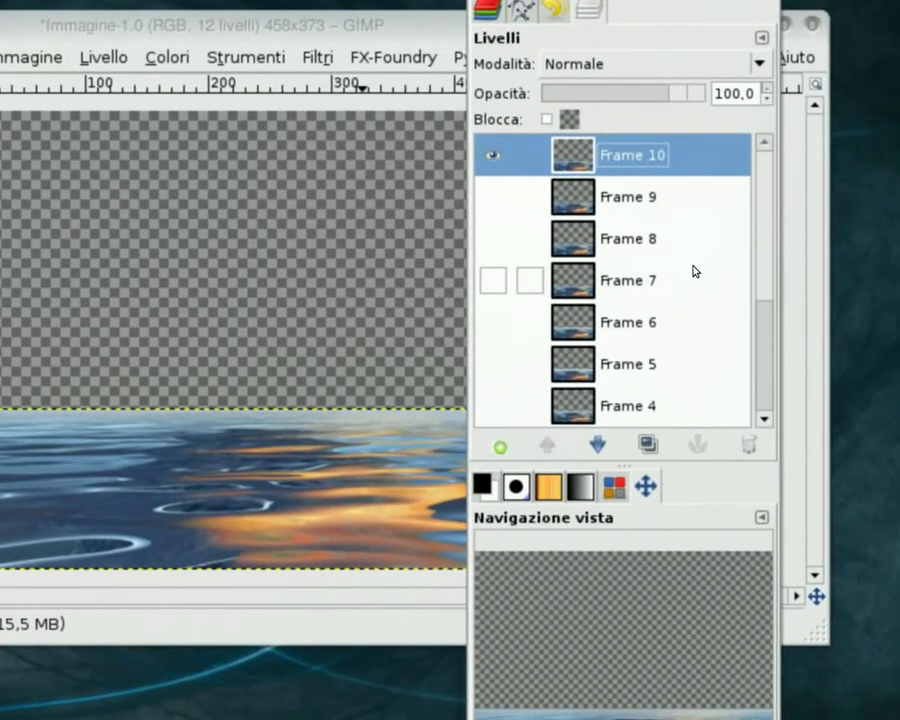
scroll(695, 270, down, 1)
Step: Make all layers visible again and delete the Livello incollato layer
scroll(695, 270, down, 3)
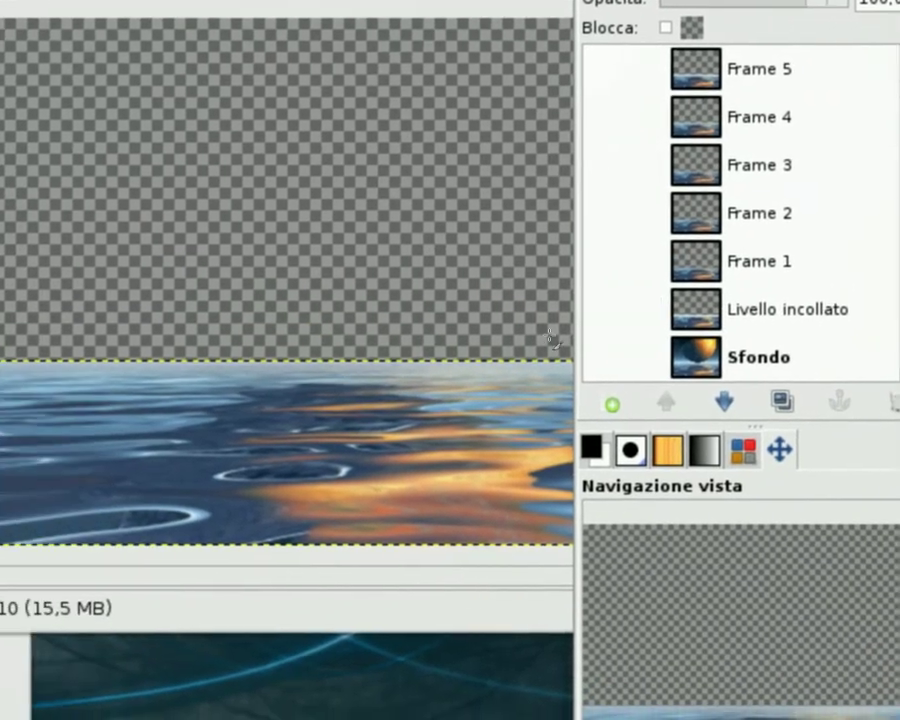
mouse_move(600, 309)
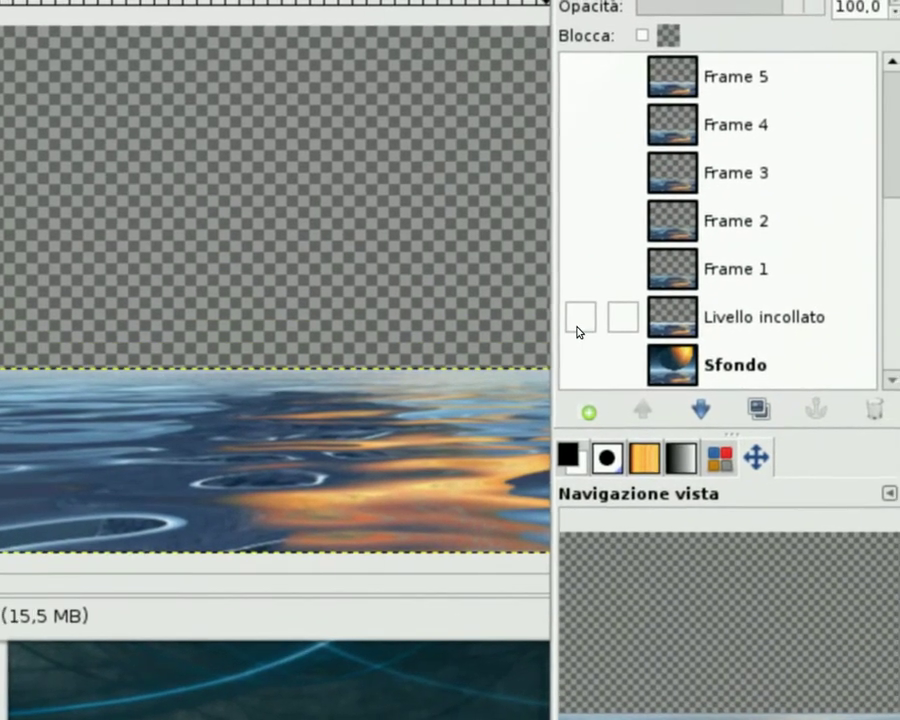
click(578, 327)
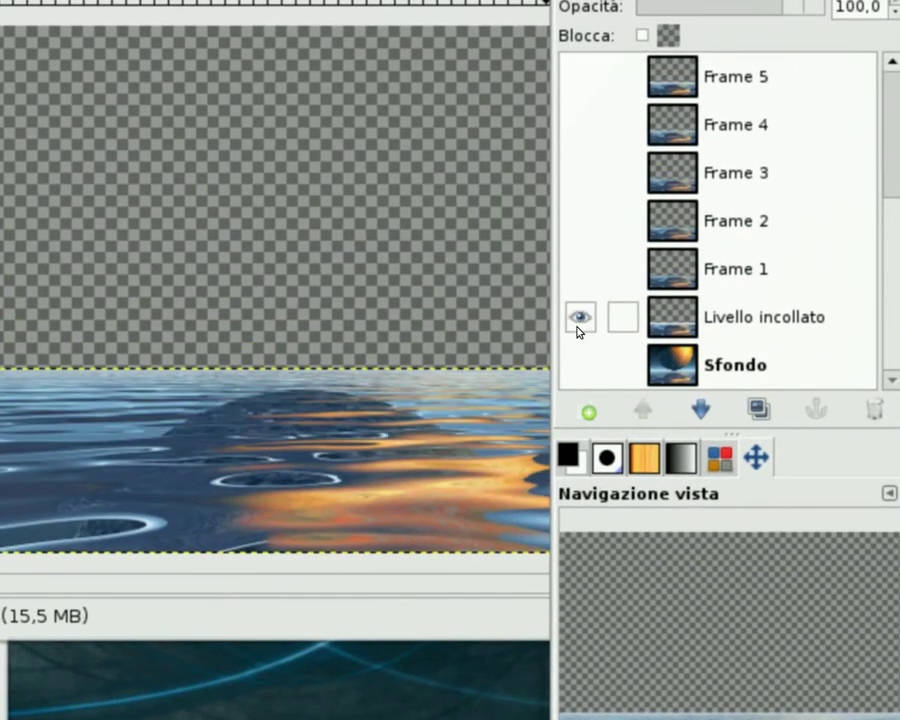
shift+click(577, 328)
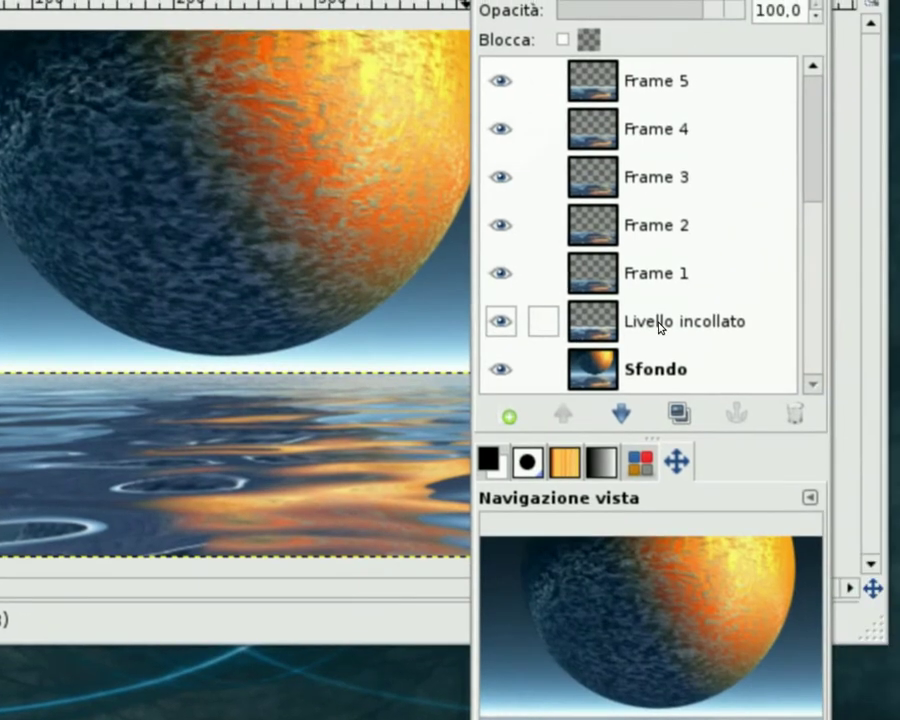
double_click(652, 325)
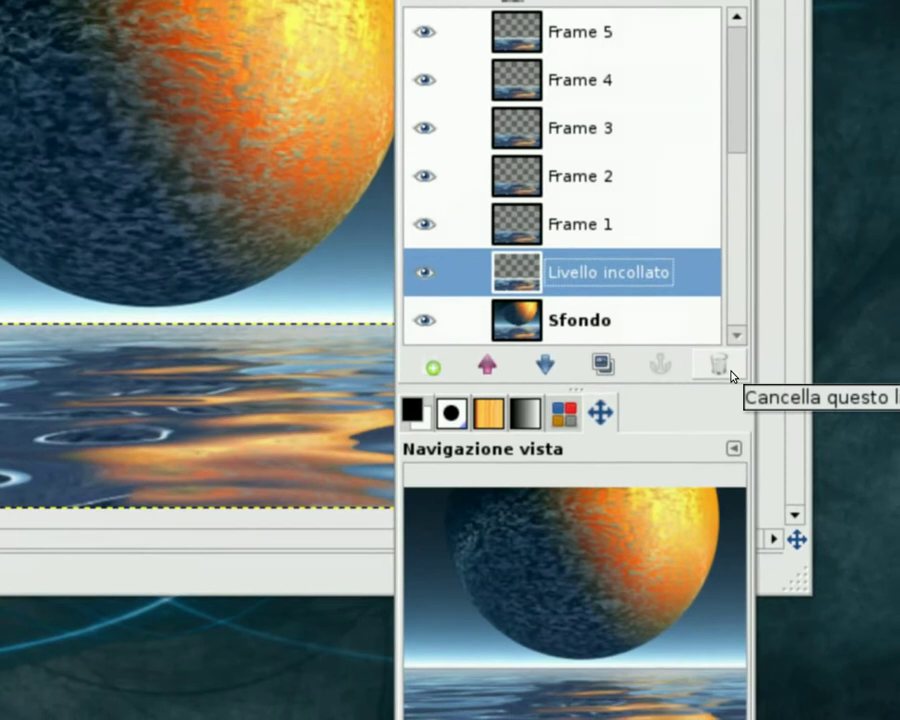
click(733, 376)
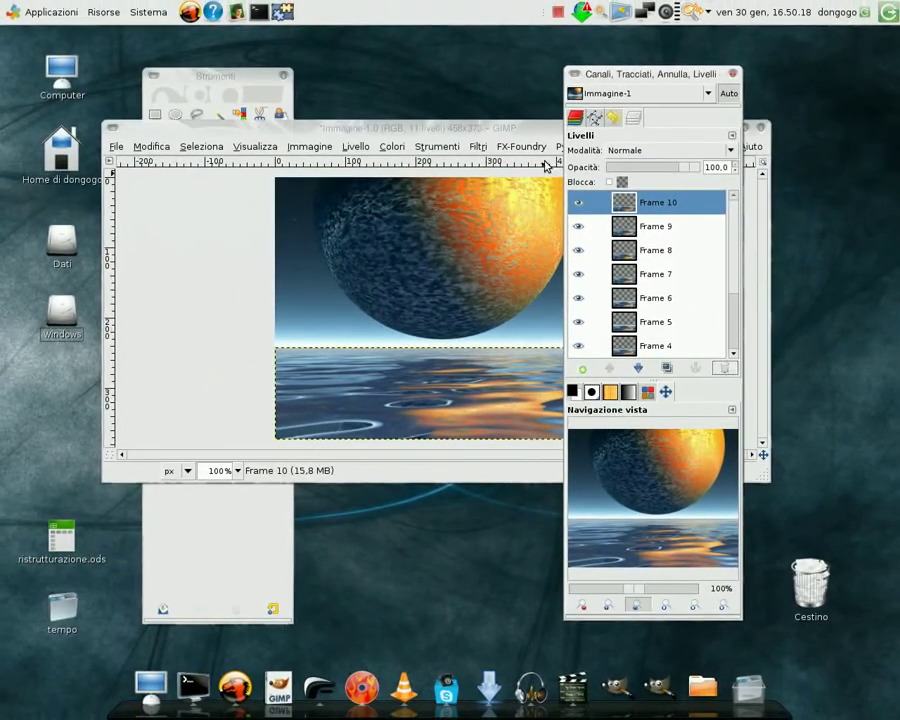
Step: Merge the moon background into each frame using FX-Foundry > Animation > Combine with background
click(508, 131)
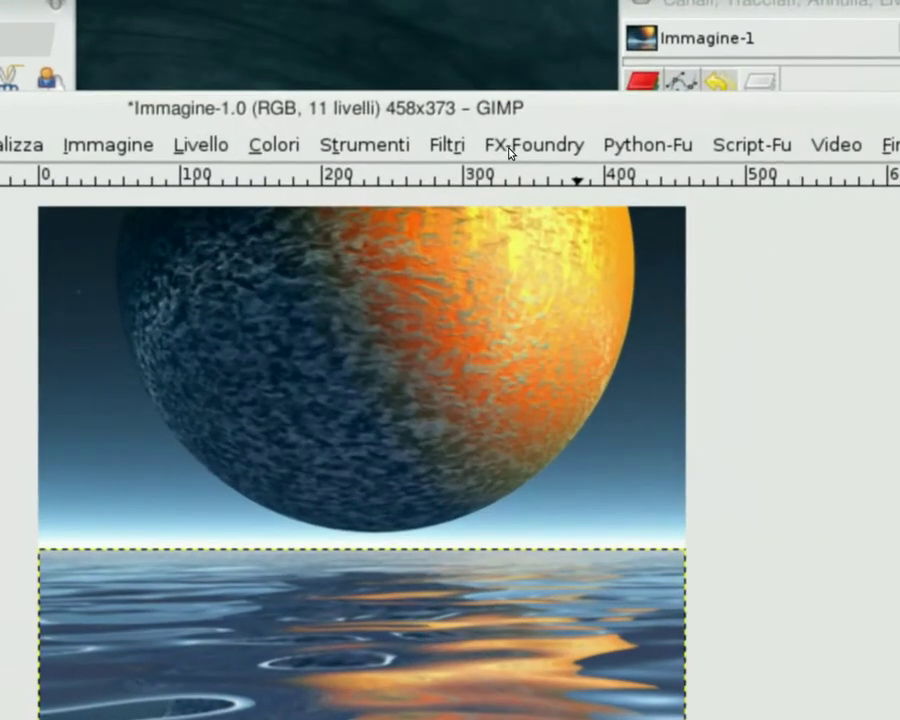
click(511, 150)
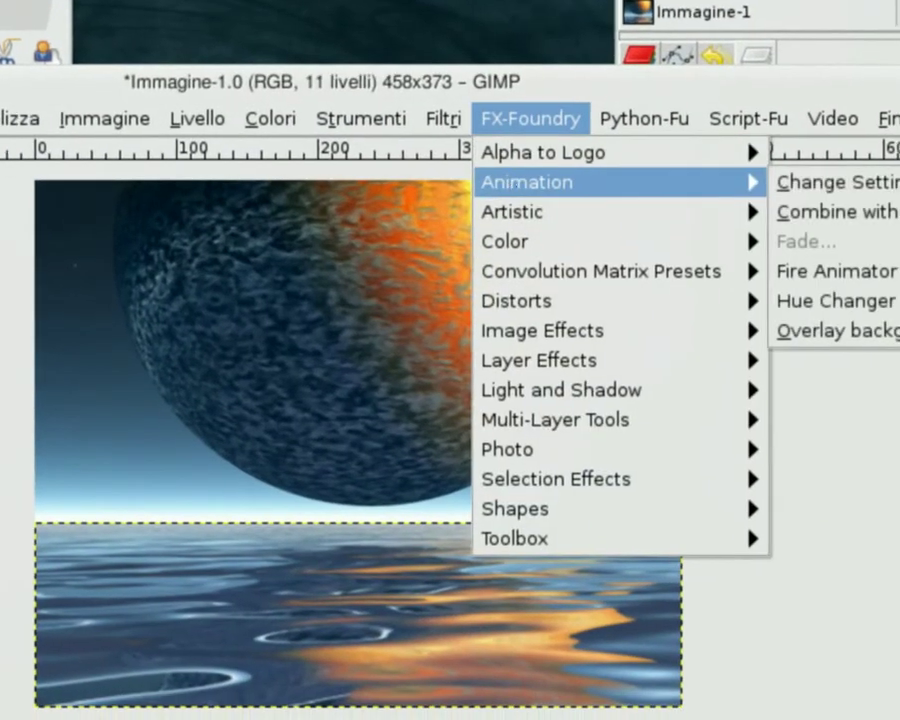
mouse_move(470, 160)
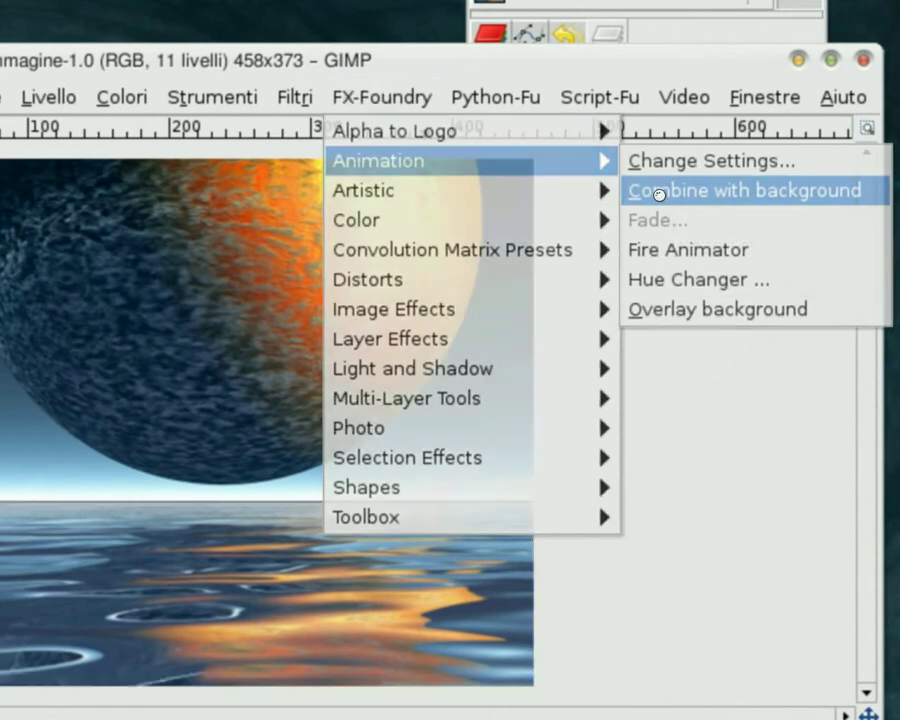
click(660, 199)
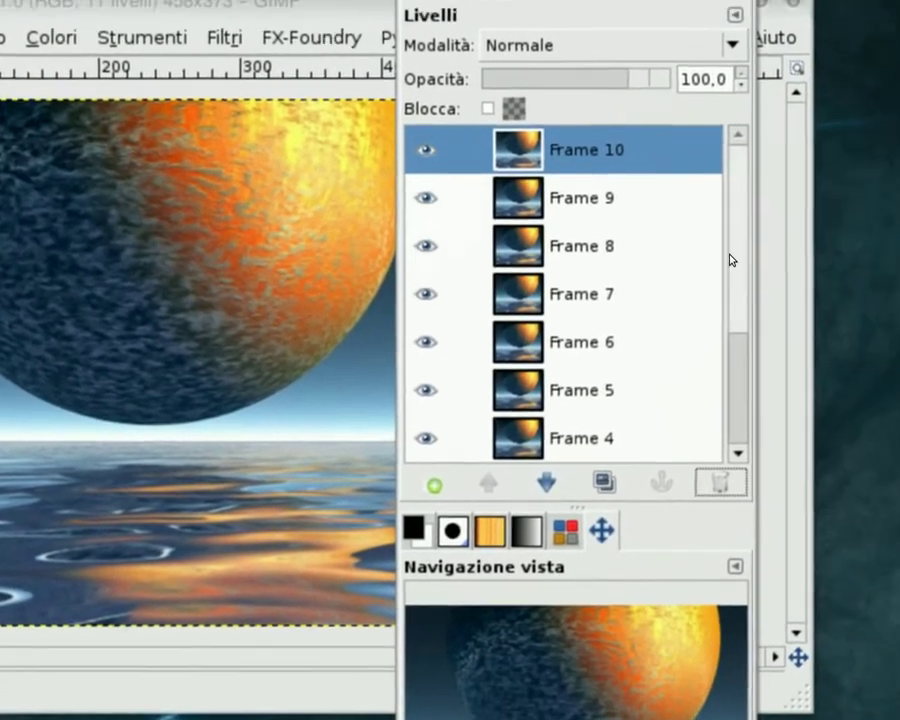
Step: Delete the Sfondo layer, leaving only Frame 1 through Frame 10
scroll(735, 250, down, 1)
scroll(735, 252, down, 2)
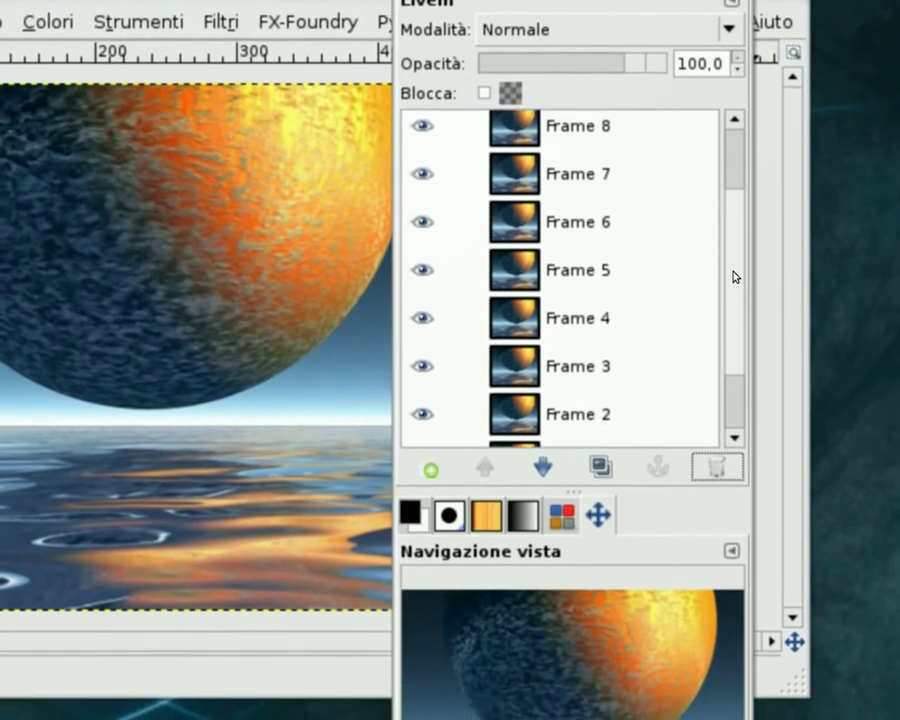
scroll(735, 260, down, 2)
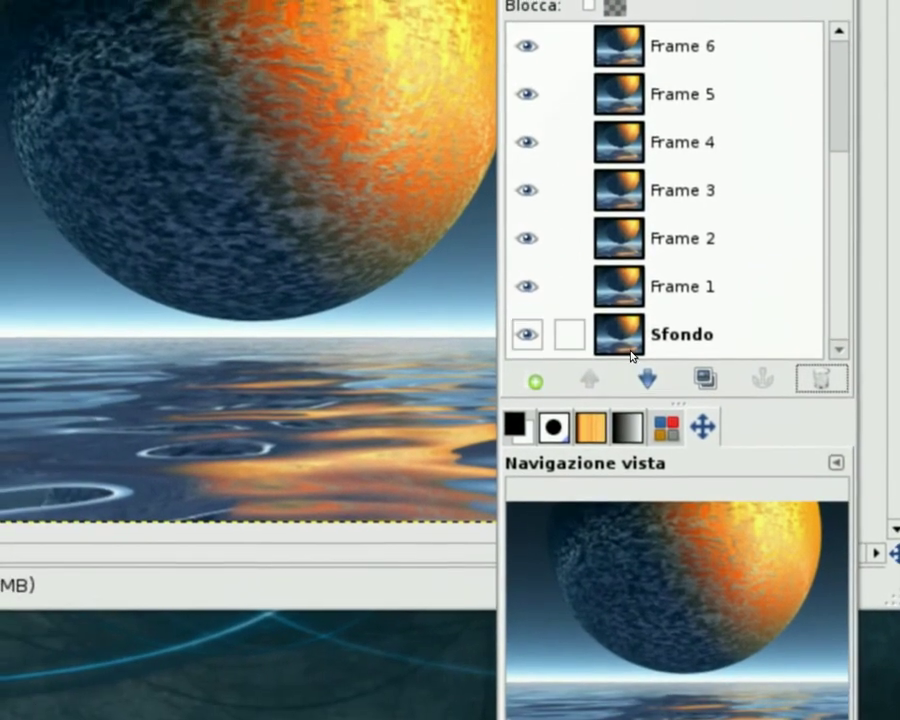
click(600, 362)
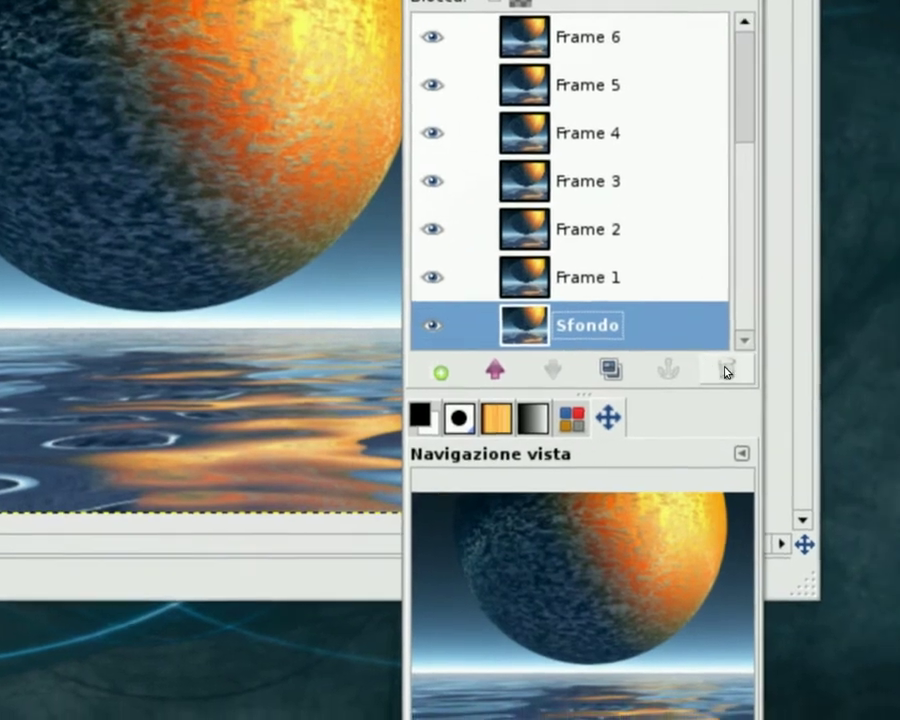
click(727, 370)
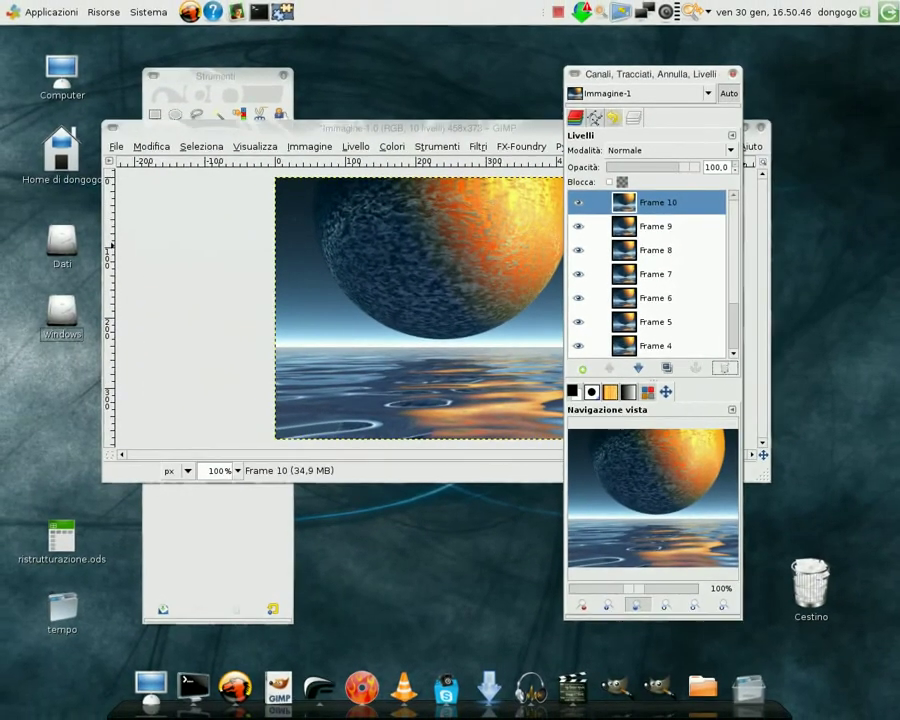
Step: Run Filtri > Animazione > Ottimizza (per GIF) to create an optimized copy of the animation
click(457, 133)
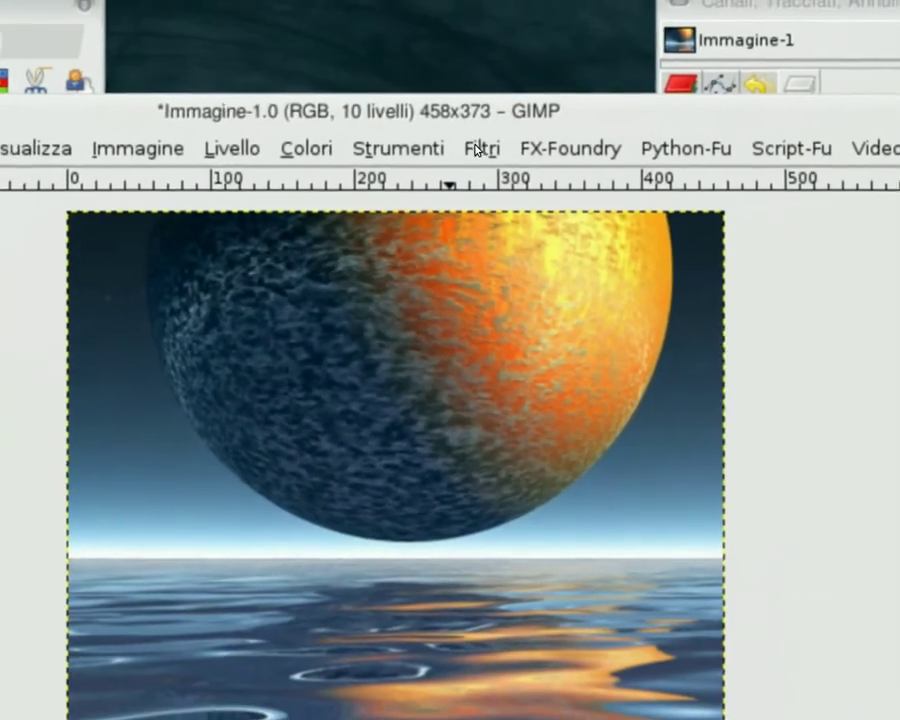
click(477, 148)
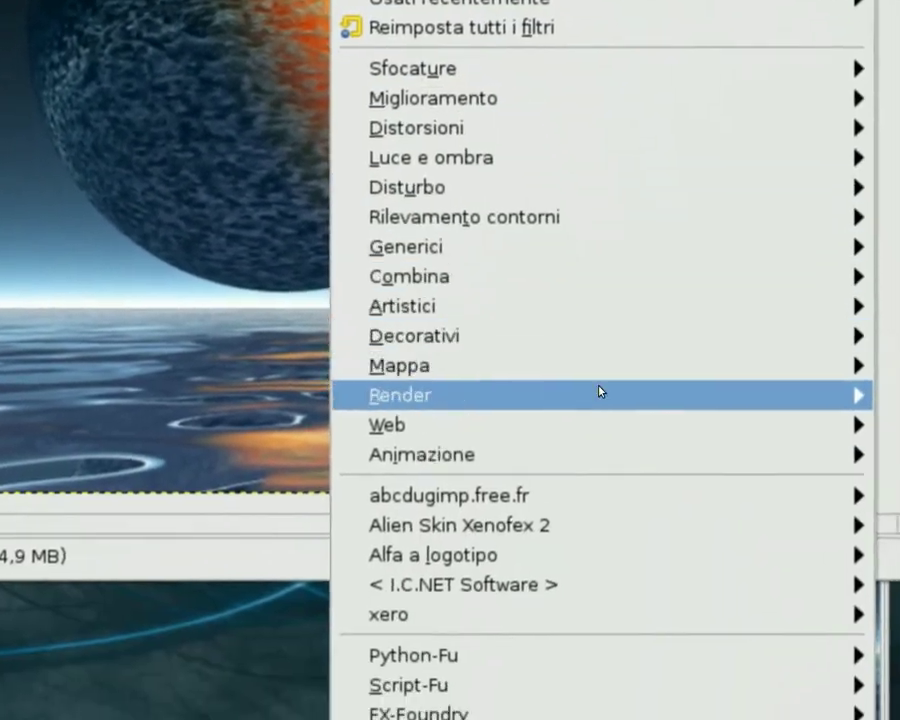
mouse_move(390, 321)
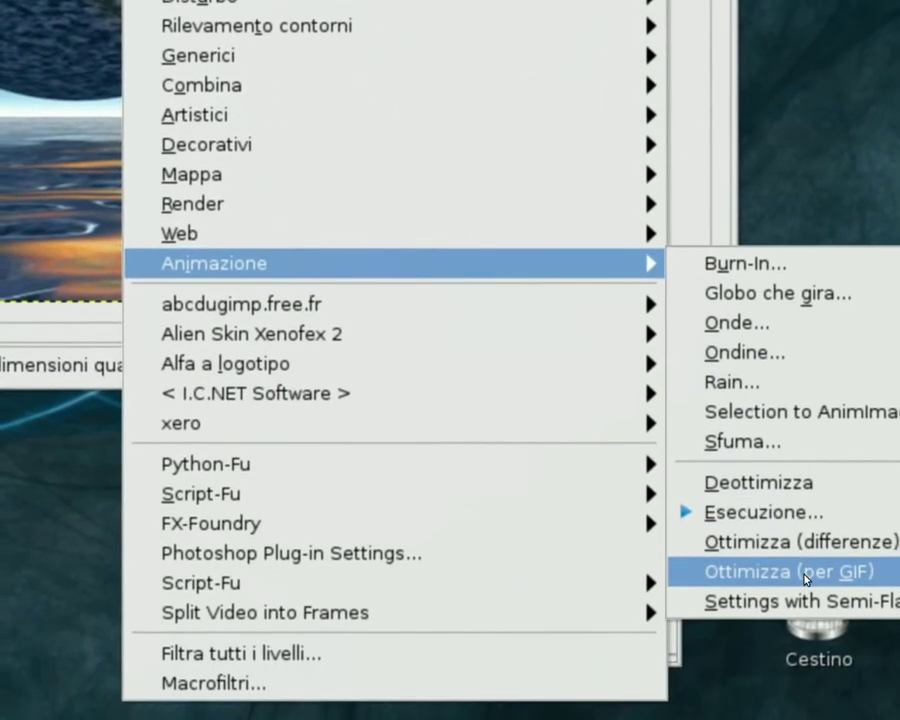
click(805, 623)
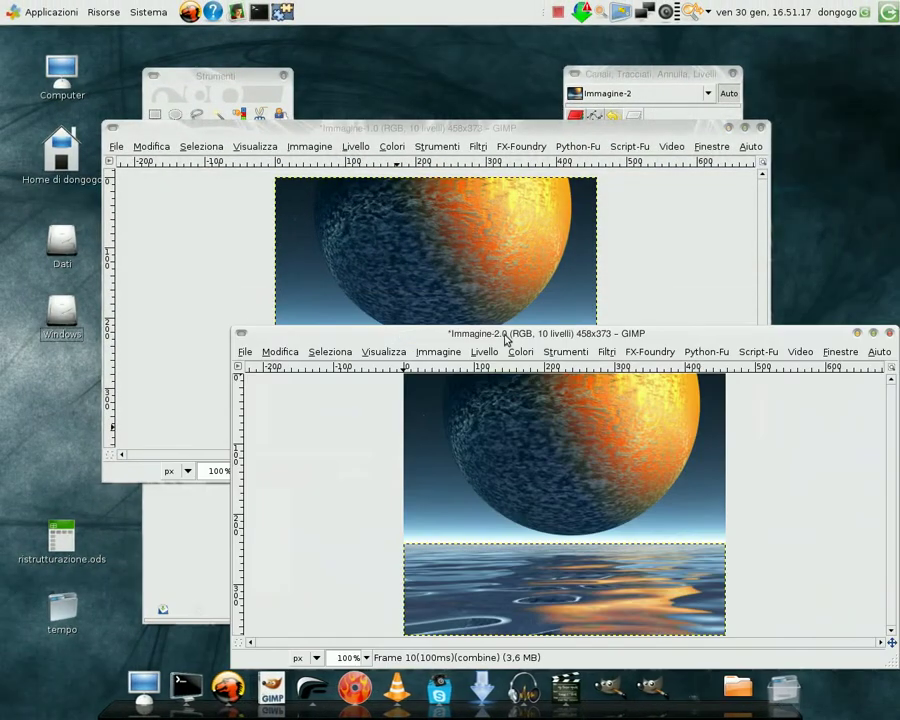
Step: Move the new Immagine-2.0 window up and minimize the original Immagine-1.0 image
drag(410, 332, 415, 155)
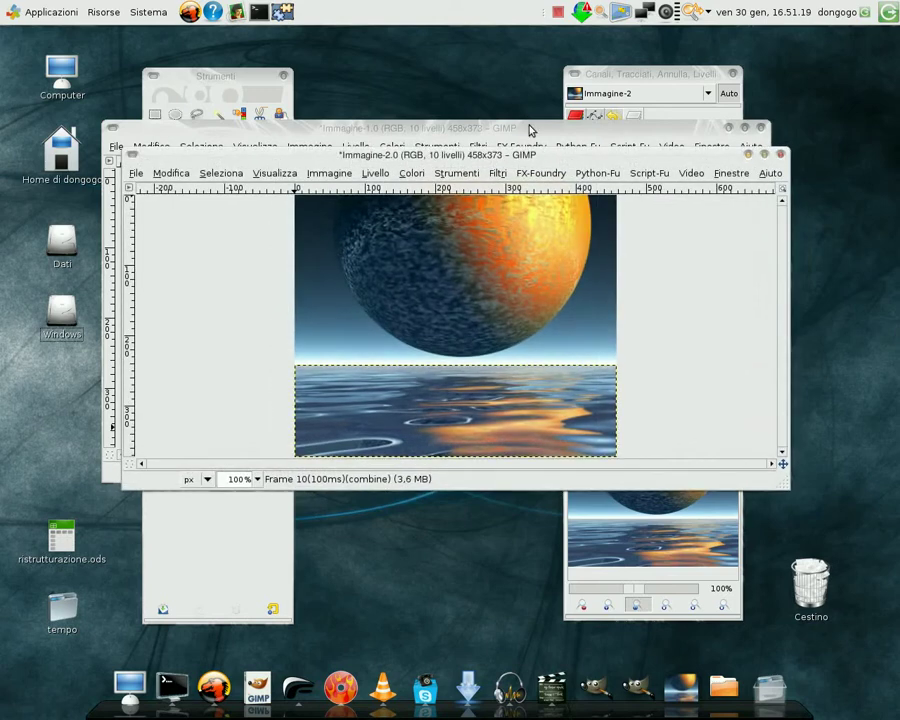
click(531, 130)
click(729, 129)
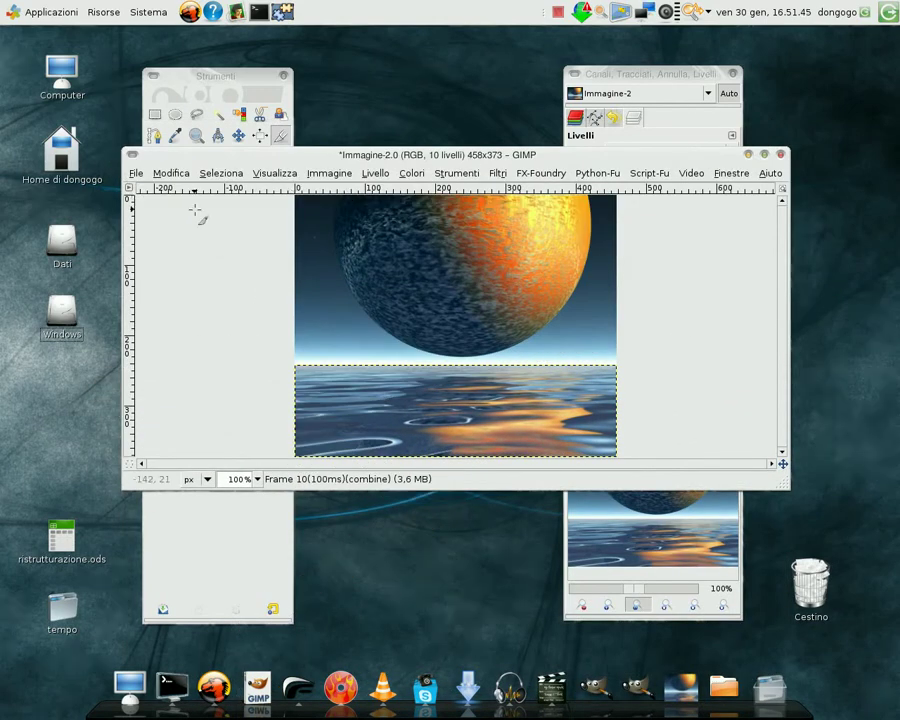
click(137, 174)
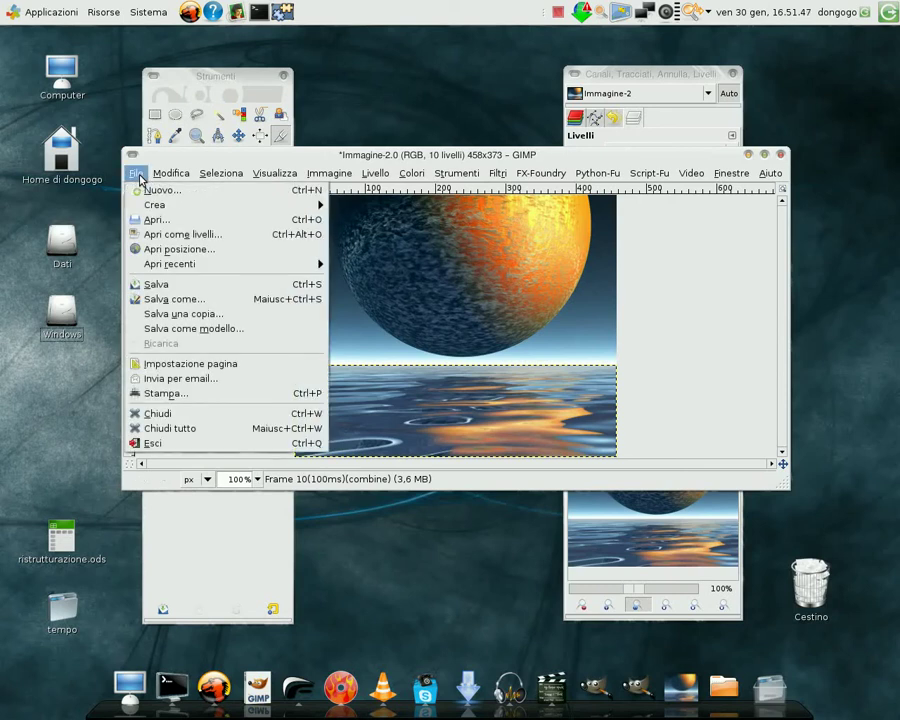
Step: Export the optimized animation to Scrivania as sea.gif, looping forever with 100 ms frames
click(175, 300)
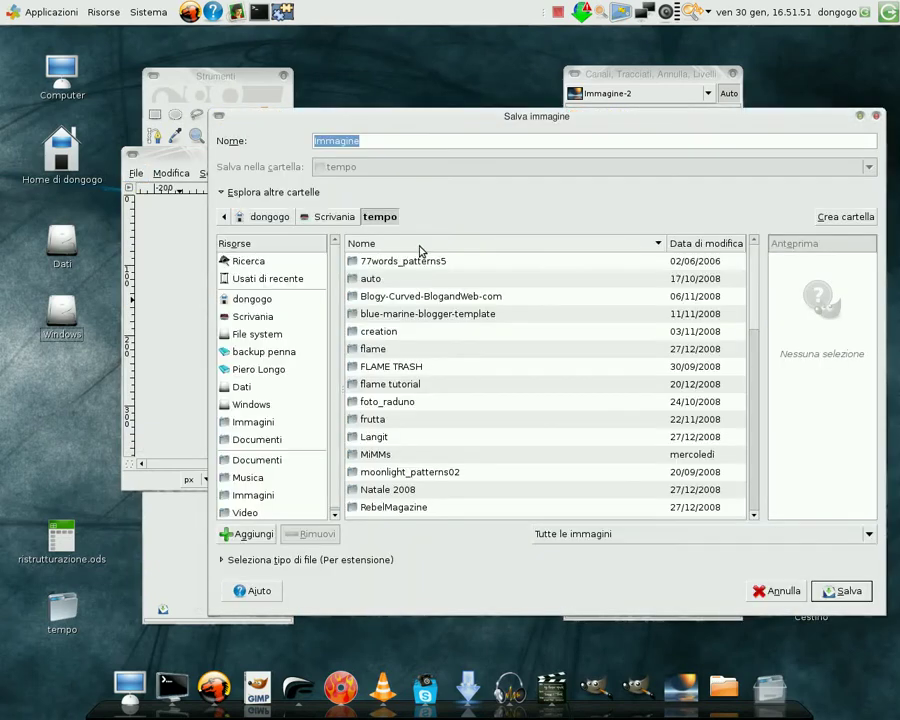
click(254, 317)
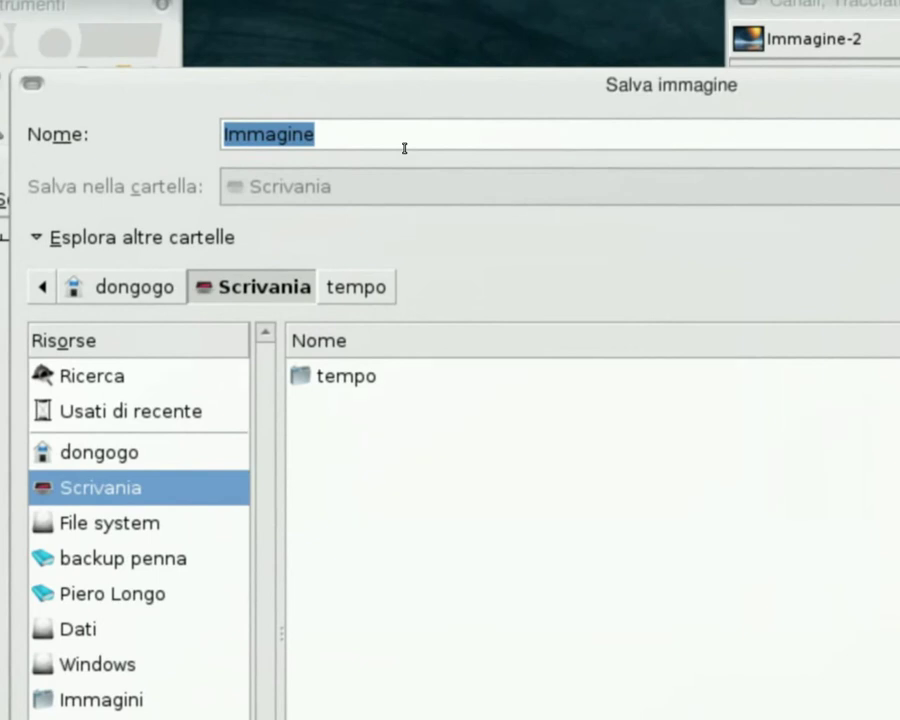
drag(404, 148, 305, 146)
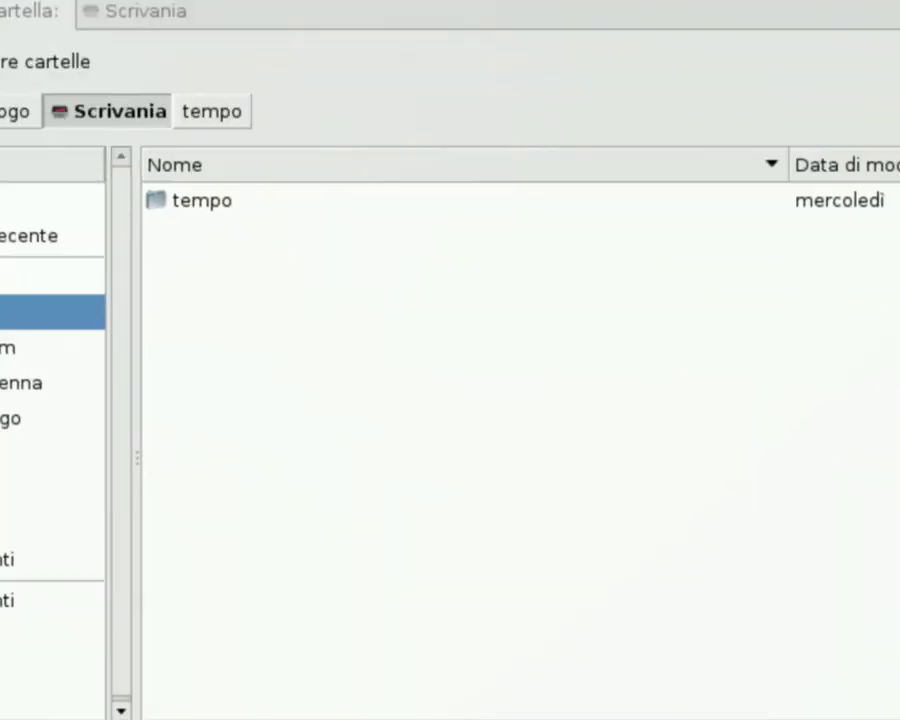
key(Return)
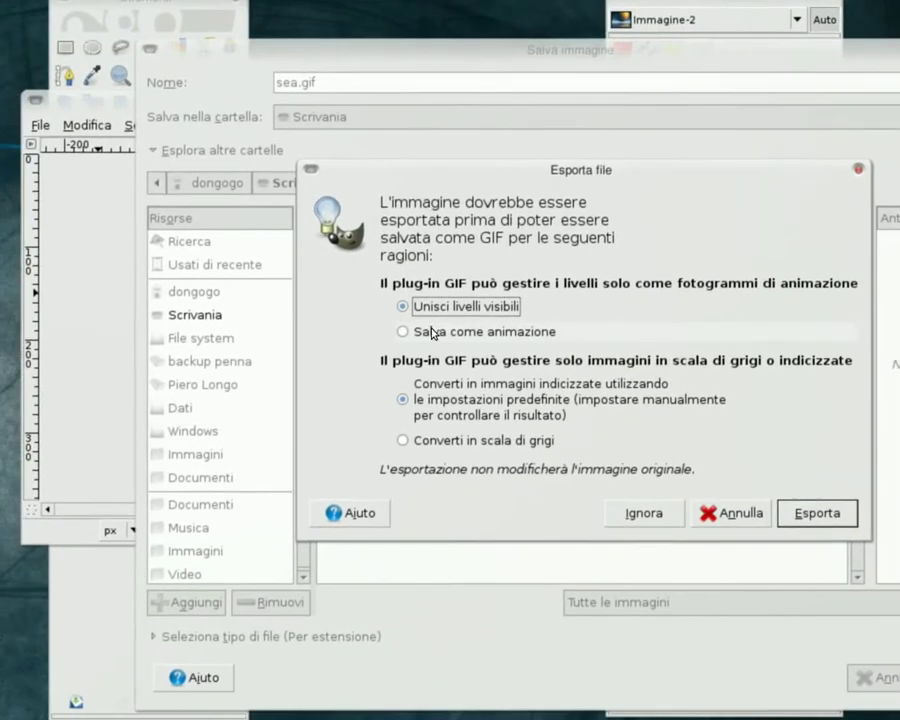
click(432, 333)
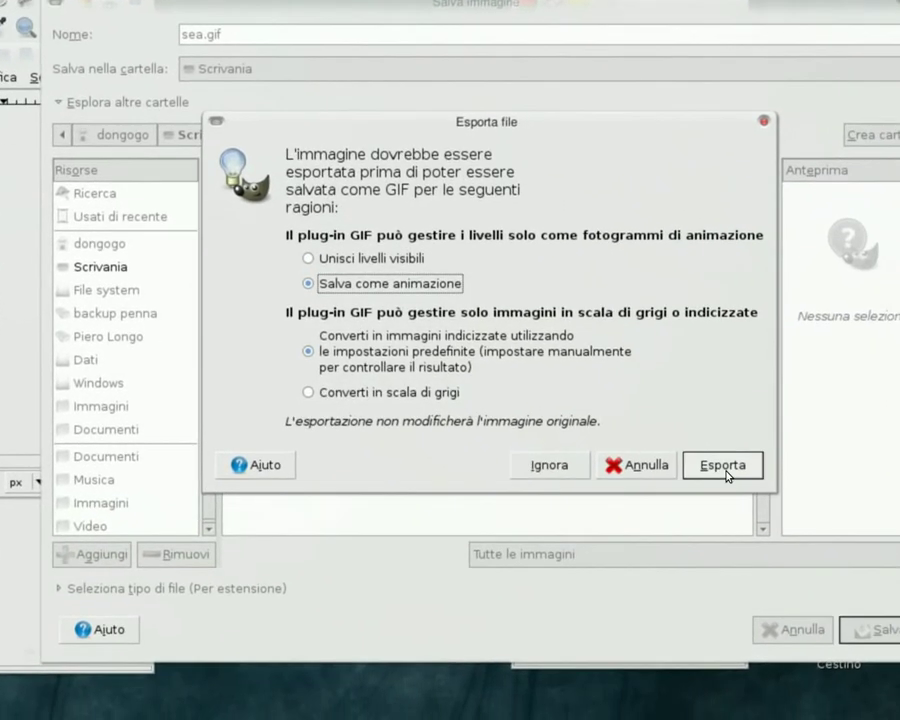
click(722, 465)
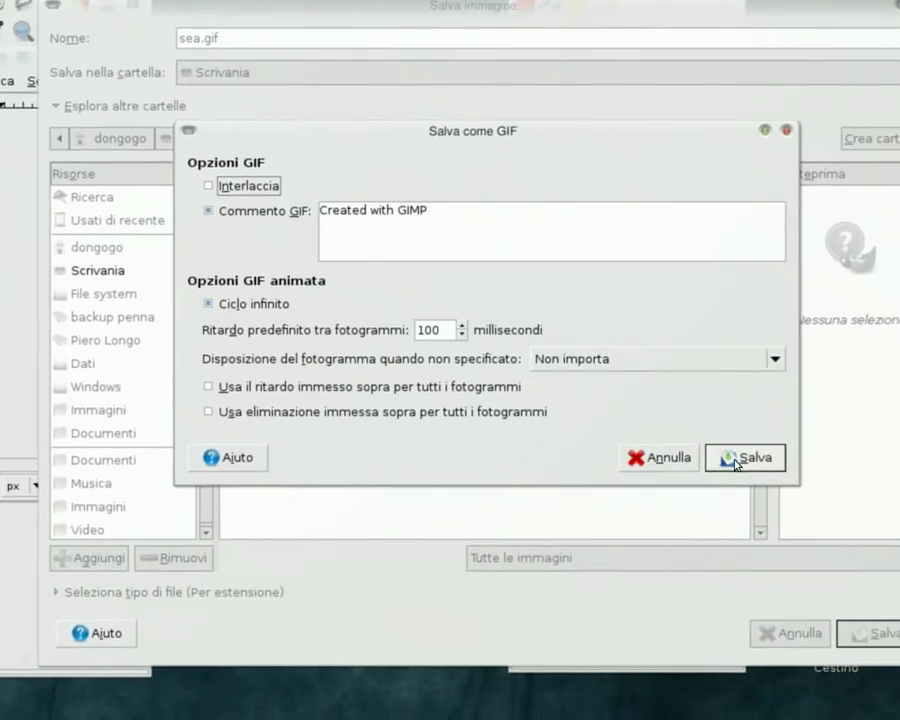
click(736, 462)
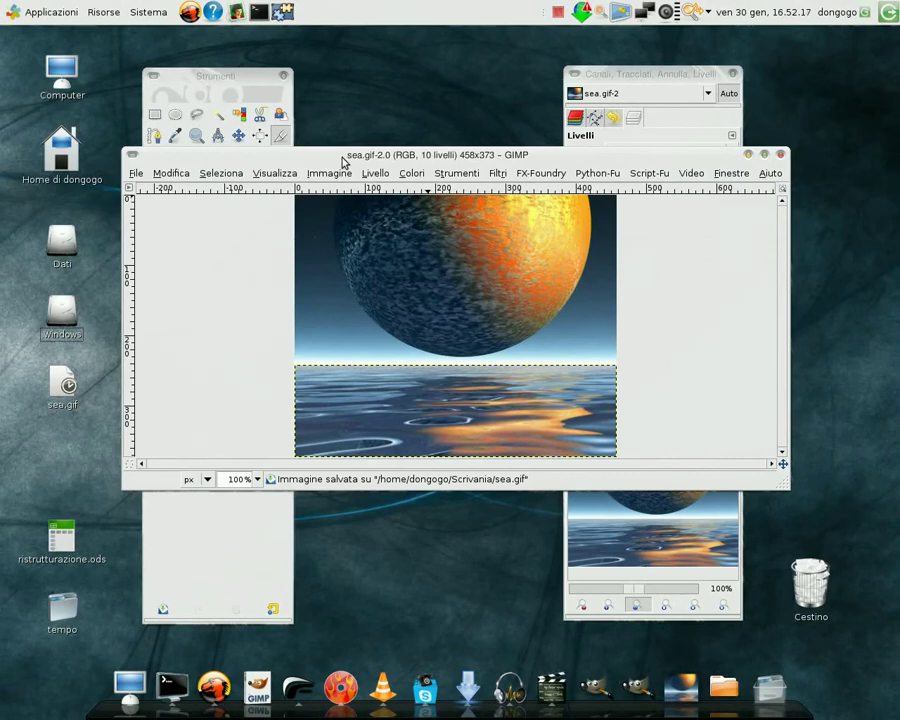
Step: Hide GIMP's docks, minimize the image window, and open the desktop sea.gif in gThumb
key(Tab)
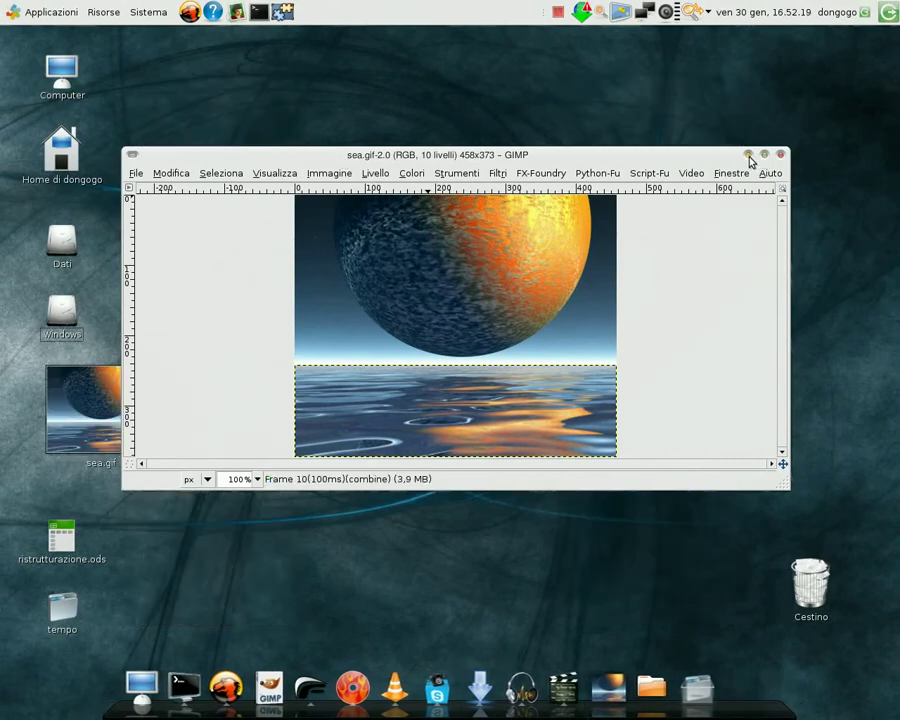
click(748, 155)
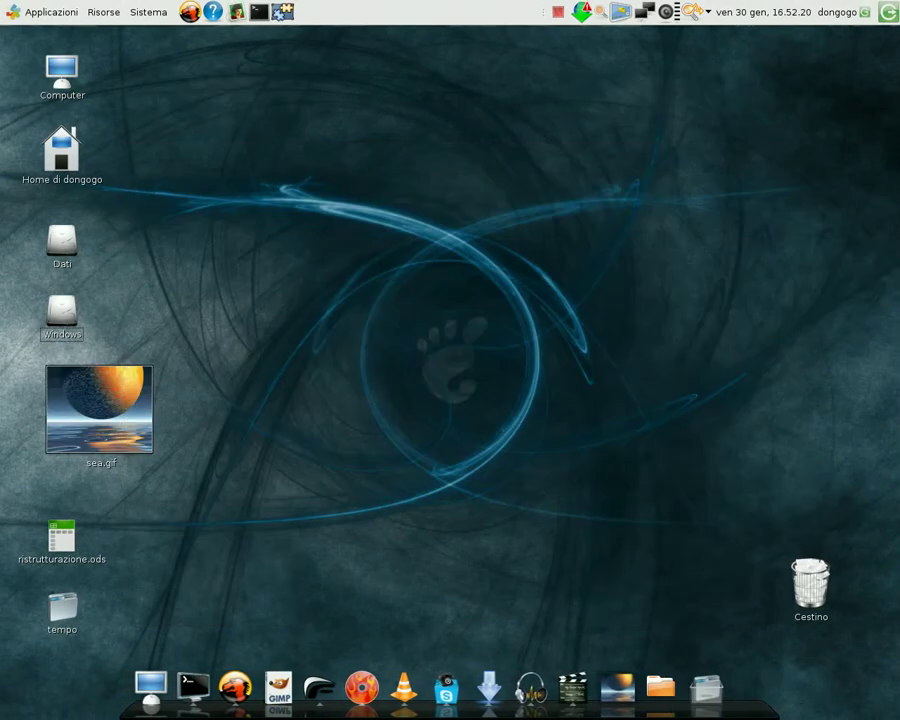
right_click(125, 412)
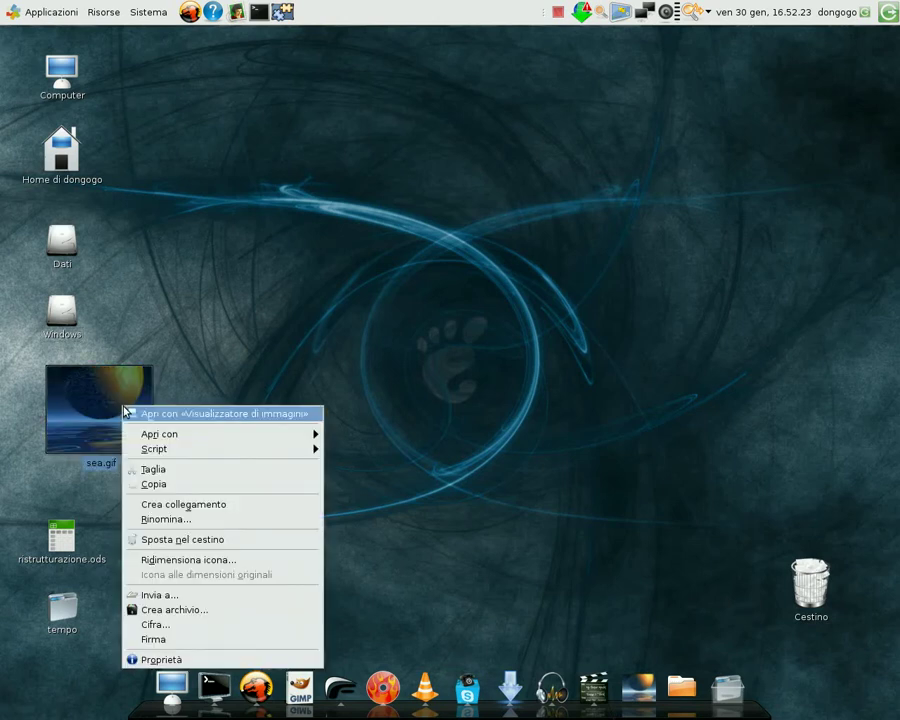
mouse_move(160, 434)
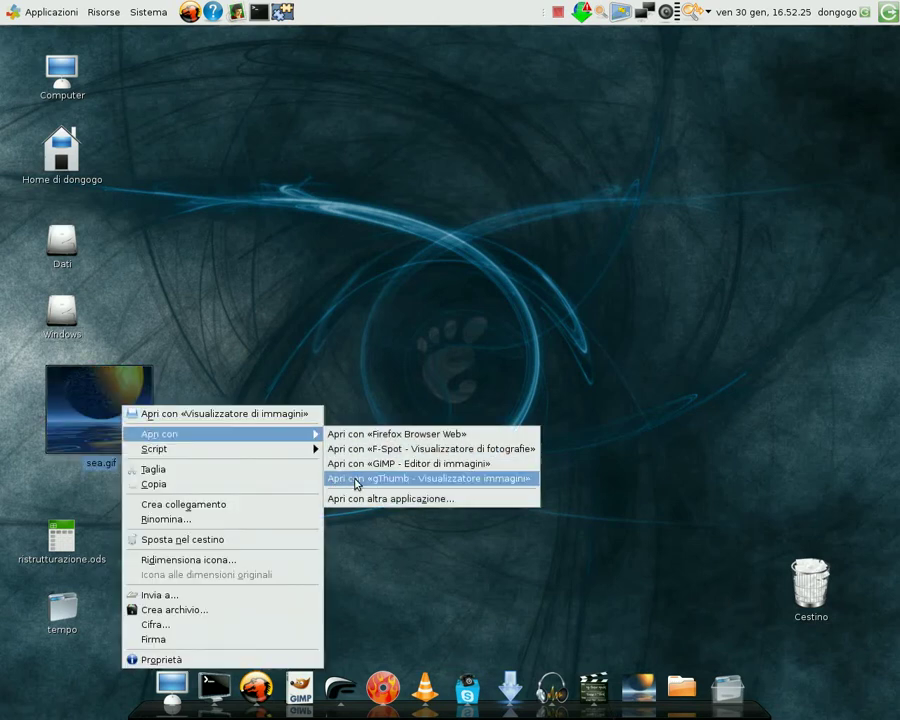
click(361, 484)
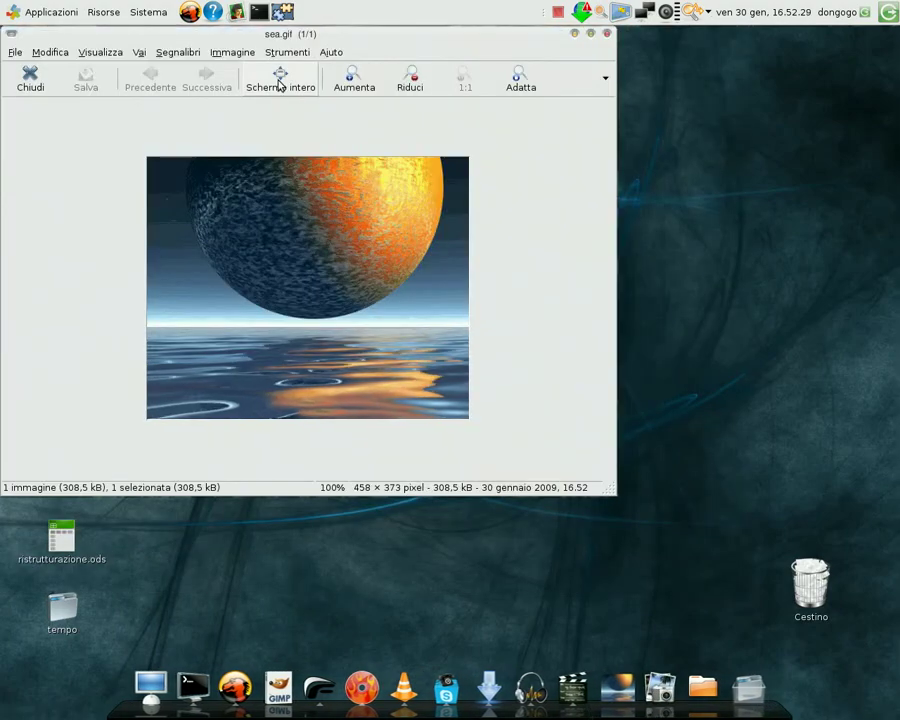
Step: Switch gThumb to fullscreen to preview sea.gif's moon over rippling water
click(281, 80)
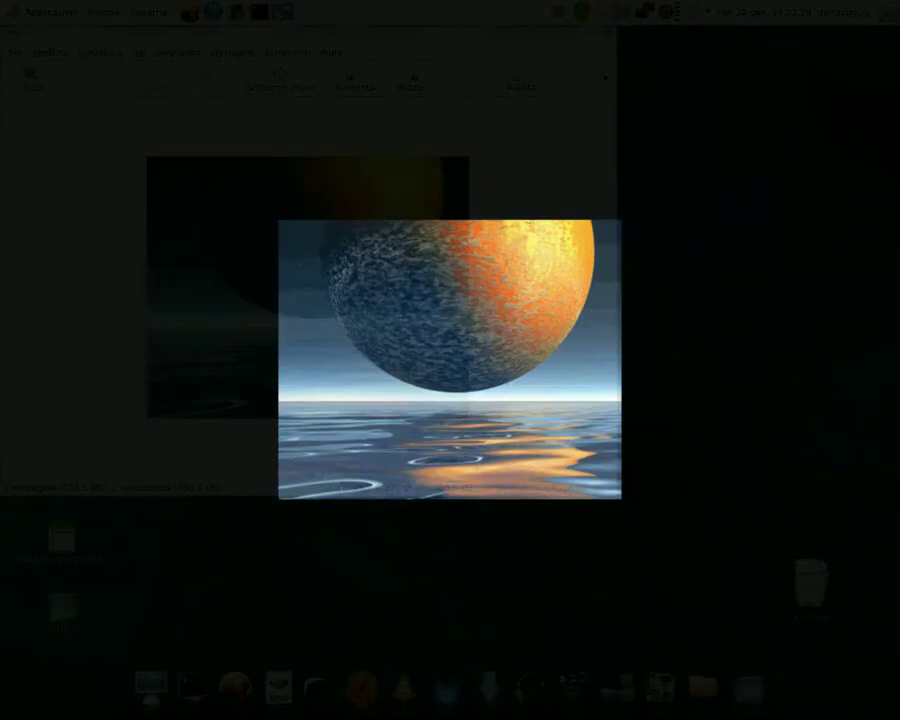